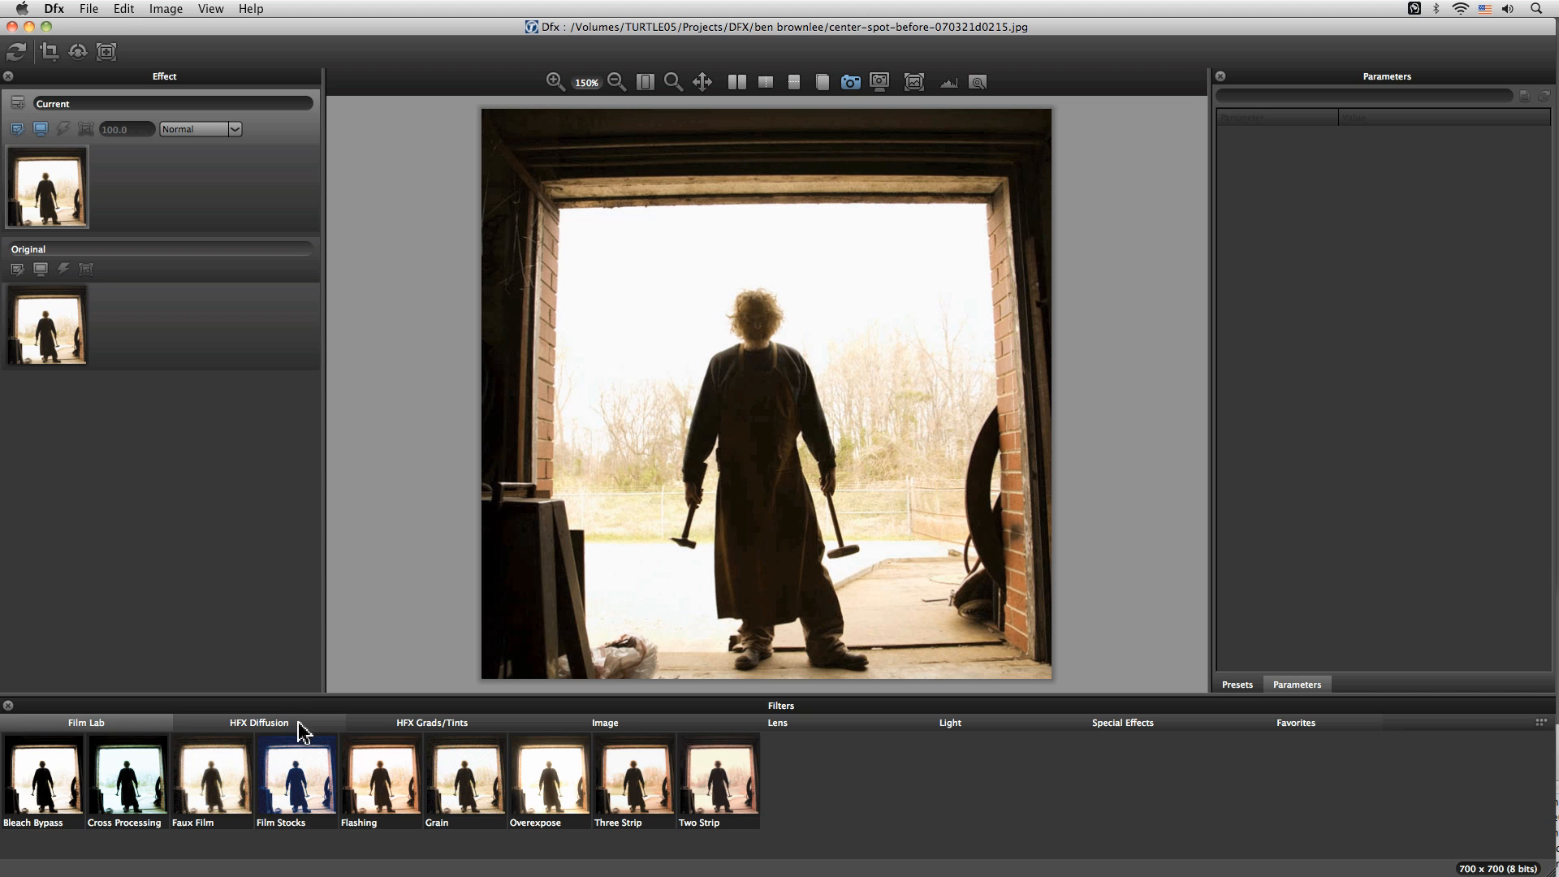
Apply the HFX Diffusion Center Spot filter with the Warm Center Spot 2 preset and show its parameters.
{"action": "left_click", "coordinate": [292, 731]}
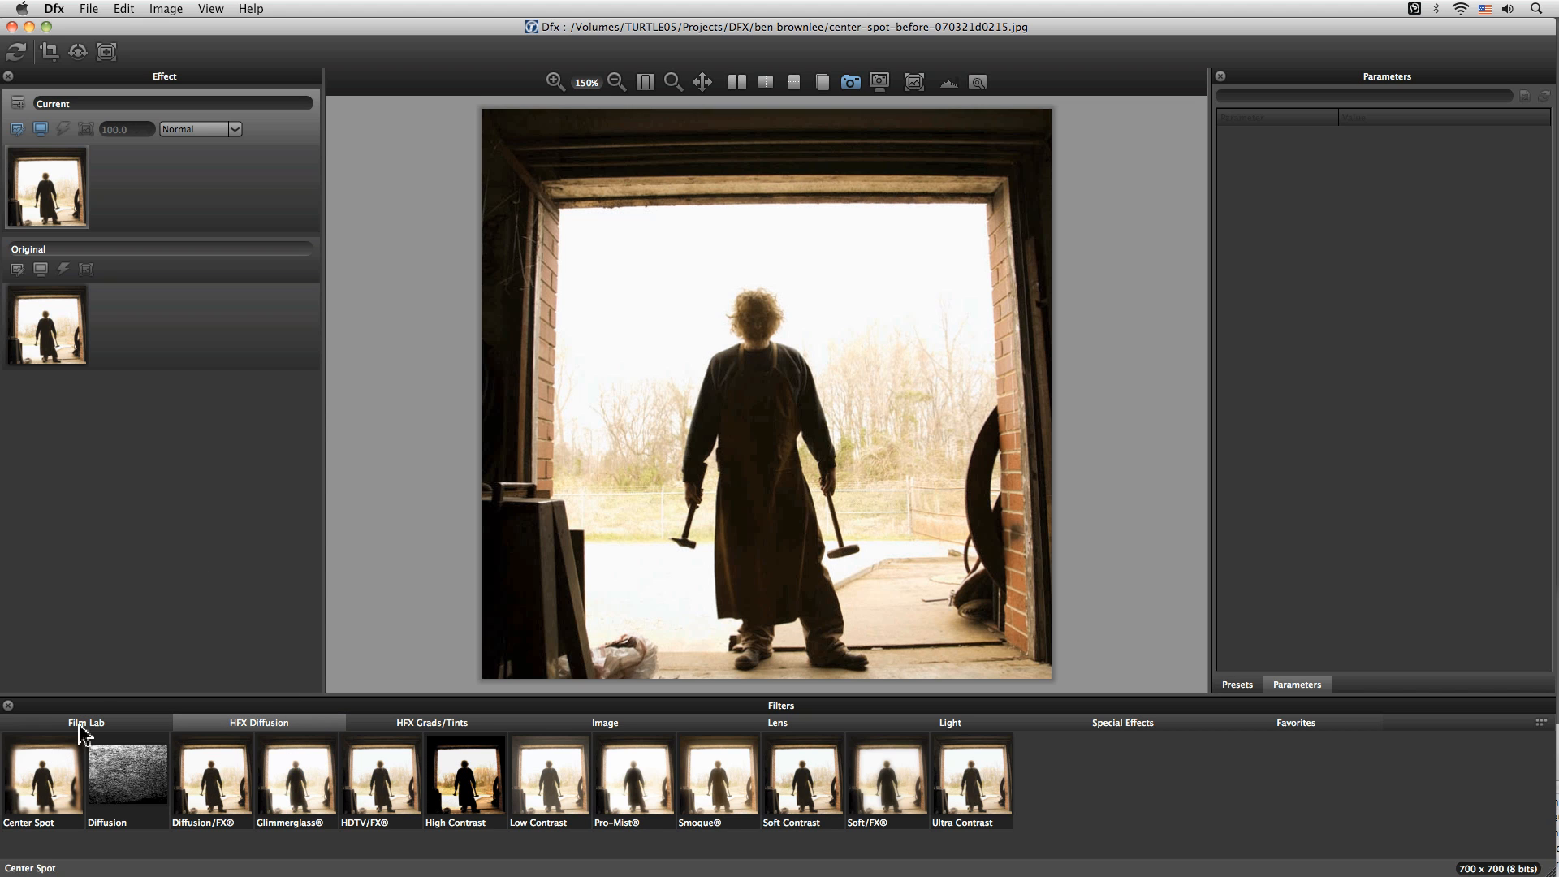
{"action": "left_click", "coordinate": [57, 795]}
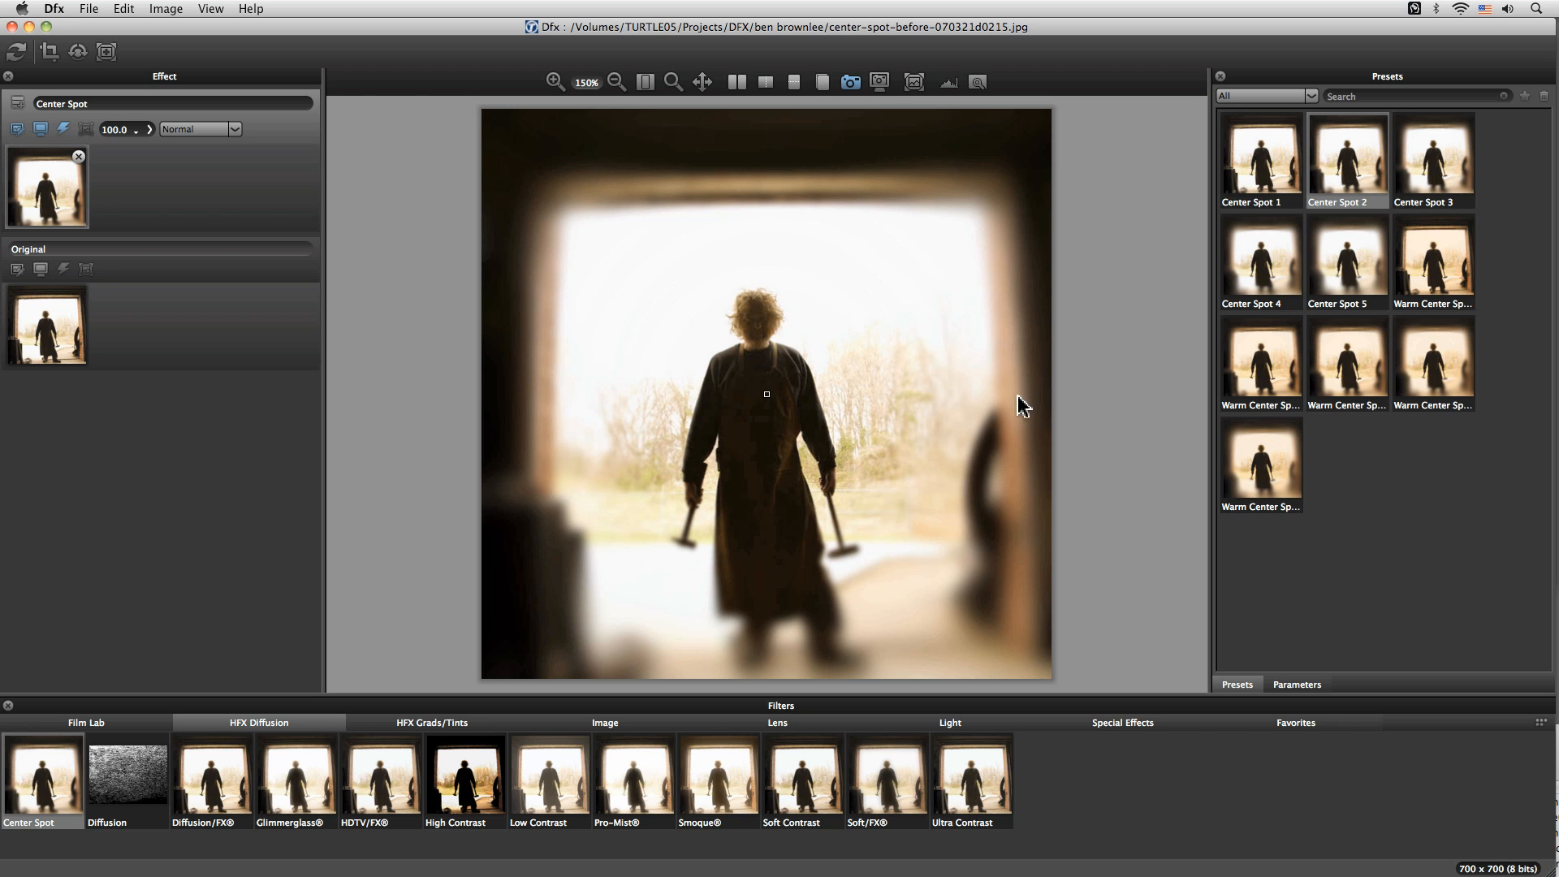
{"action": "left_click", "coordinate": [1273, 475]}
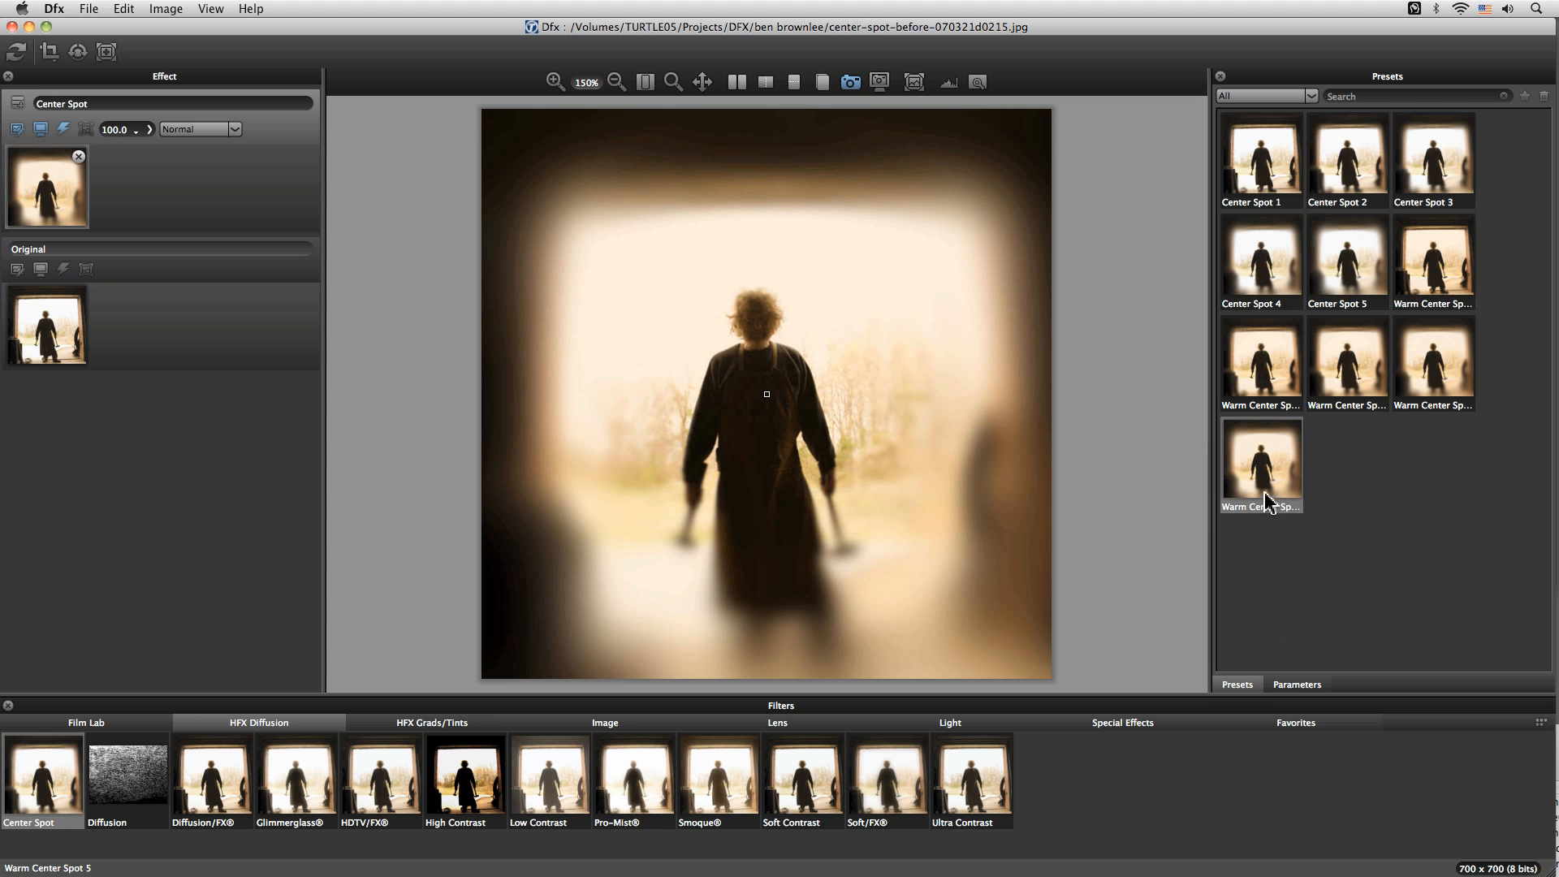
{"action": "left_click", "coordinate": [1250, 355]}
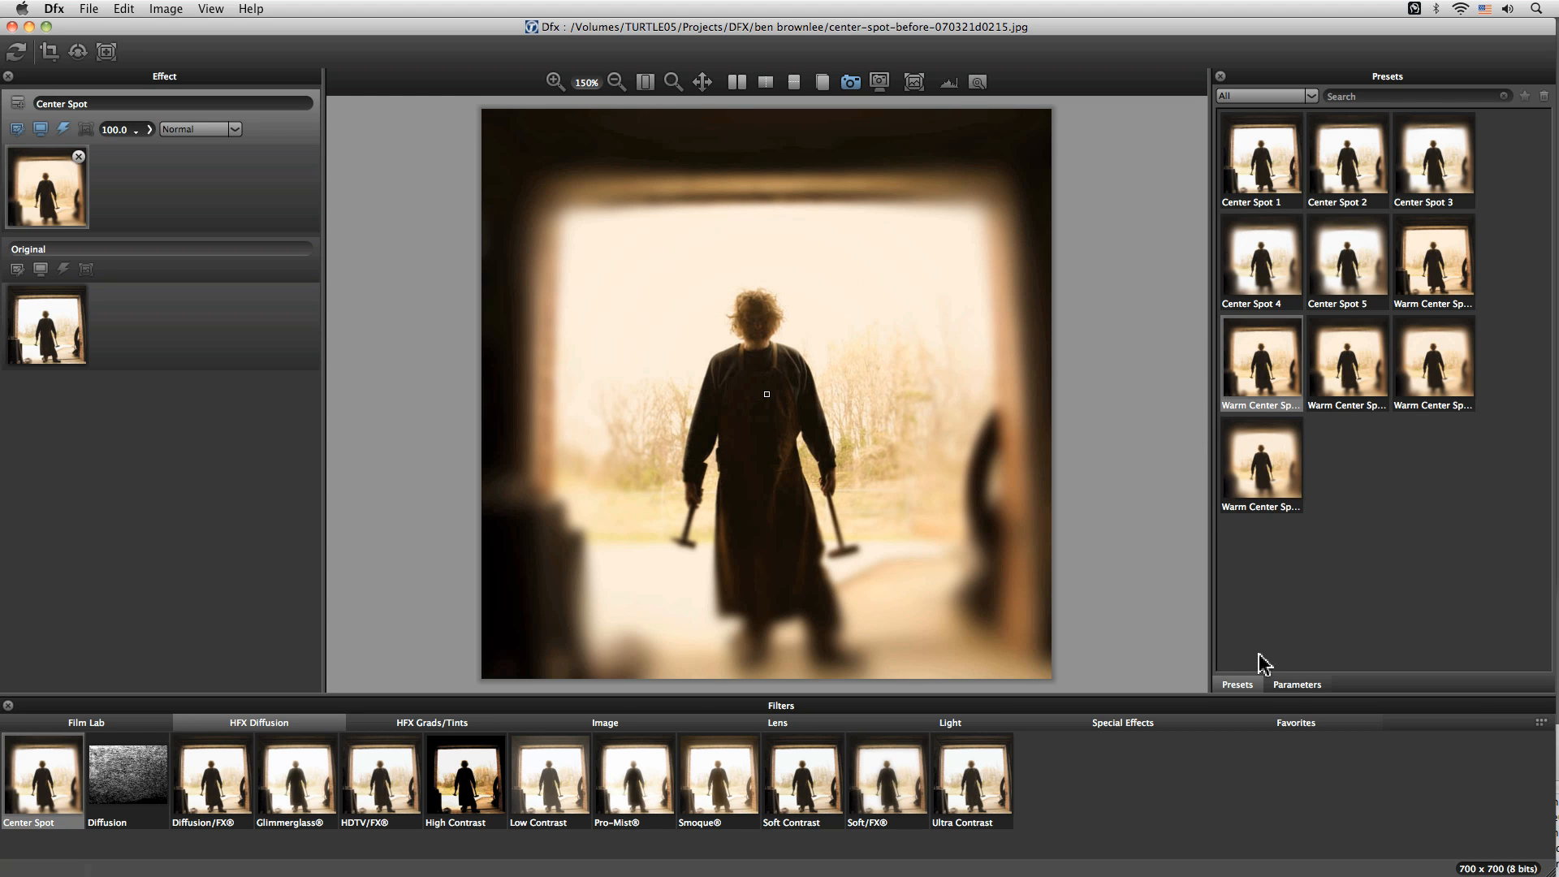
{"action": "left_click", "coordinate": [1295, 684]}
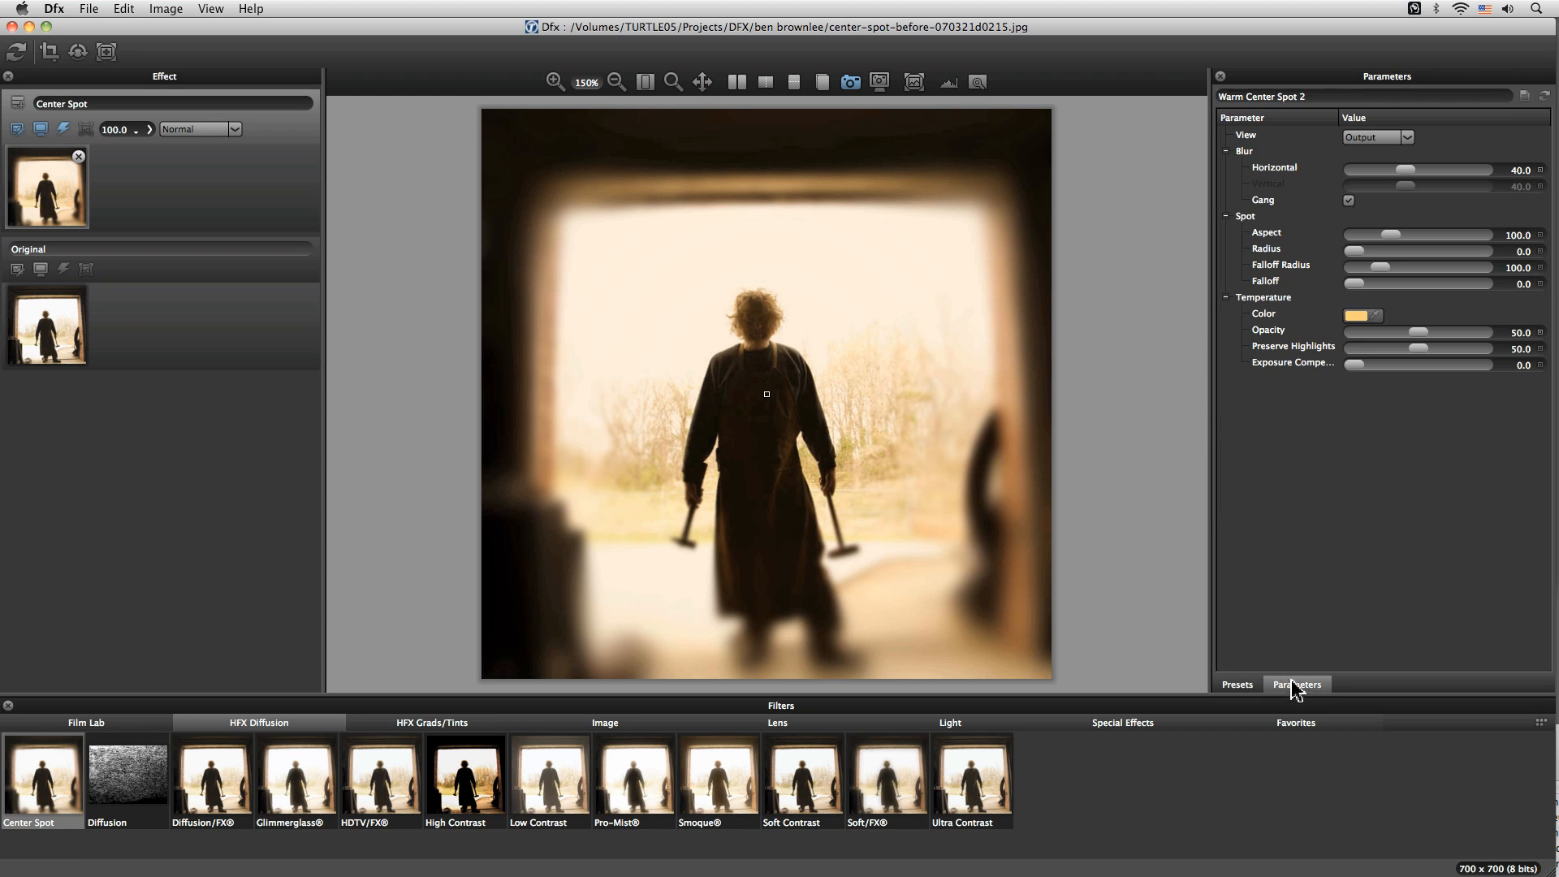
Try a light blue temperature color on the Center Spot filter and undo the color change.
{"action": "left_click", "coordinate": [1358, 316]}
{"action": "left_click", "coordinate": [436, 465]}
{"action": "mouse_move", "coordinate": [430, 469]}
{"action": "left_mouse_down"}
{"action": "mouse_move", "coordinate": [428, 450]}
{"action": "mouse_move", "coordinate": [376, 500]}
{"action": "left_mouse_up"}
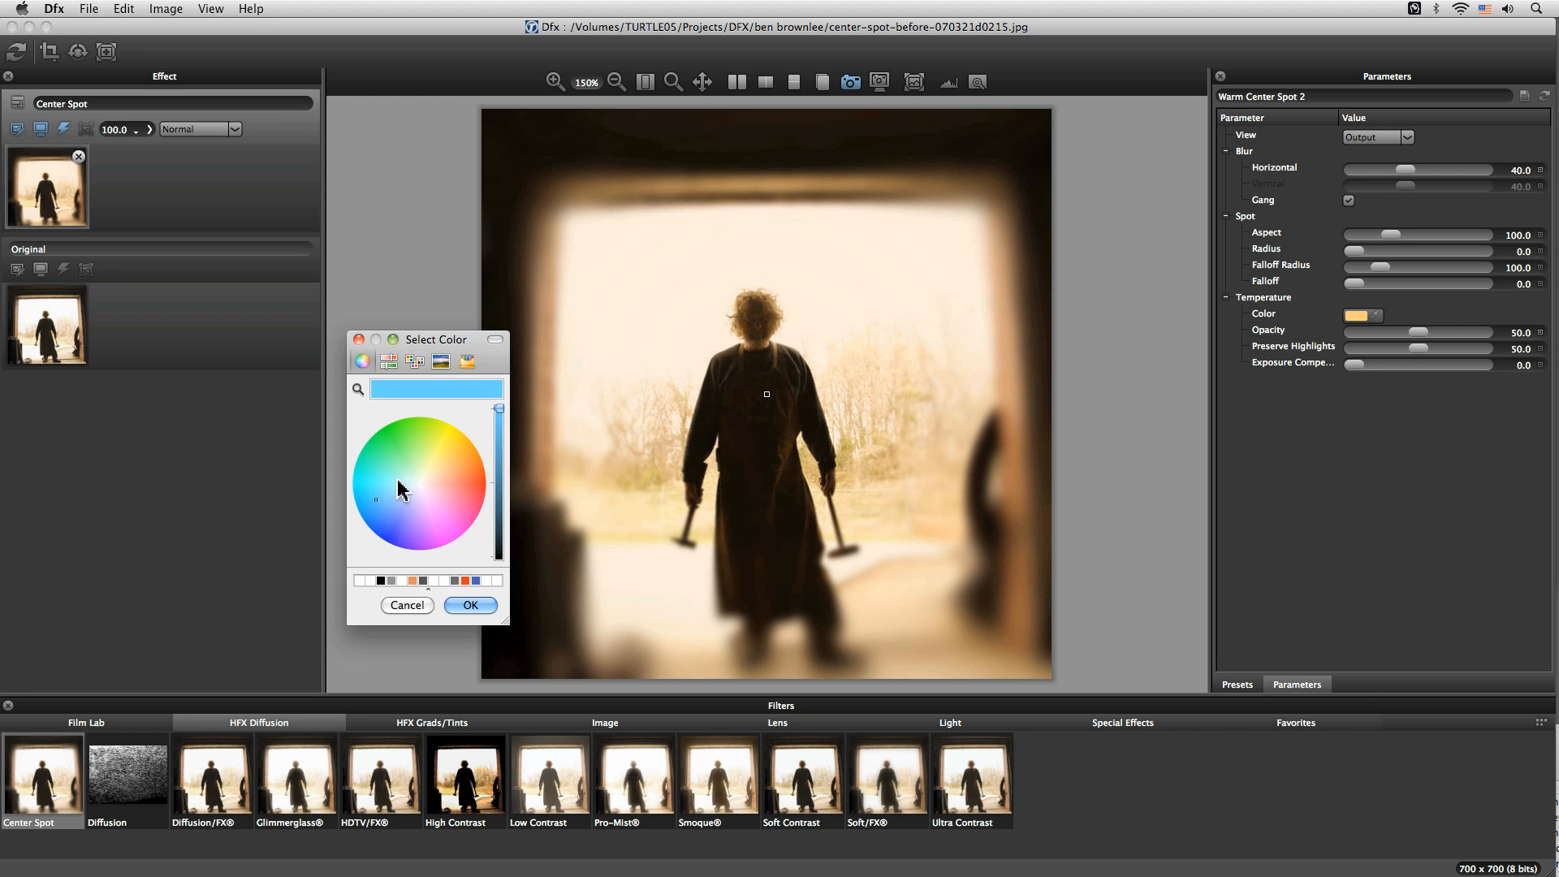
{"action": "left_click", "coordinate": [471, 604]}
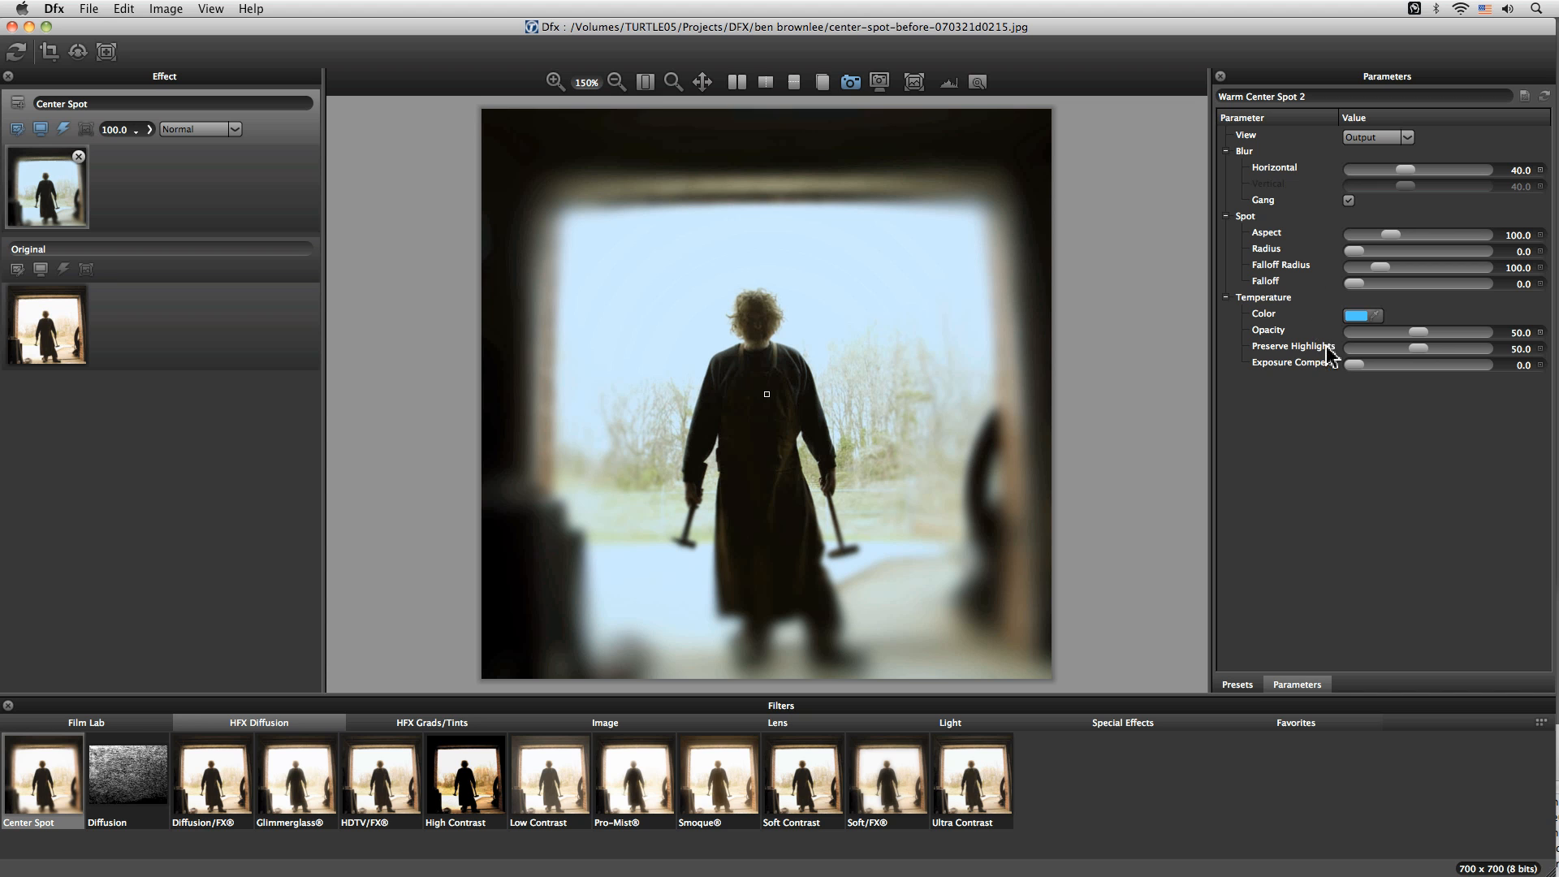
{"action": "key", "text": "super+z"}
Set the Center Spot temperature opacity to 20 and add a new effect layer for a Light filter.
{"action": "left_click_drag", "start_coordinate": [1420, 334], "coordinate": [1378, 342]}
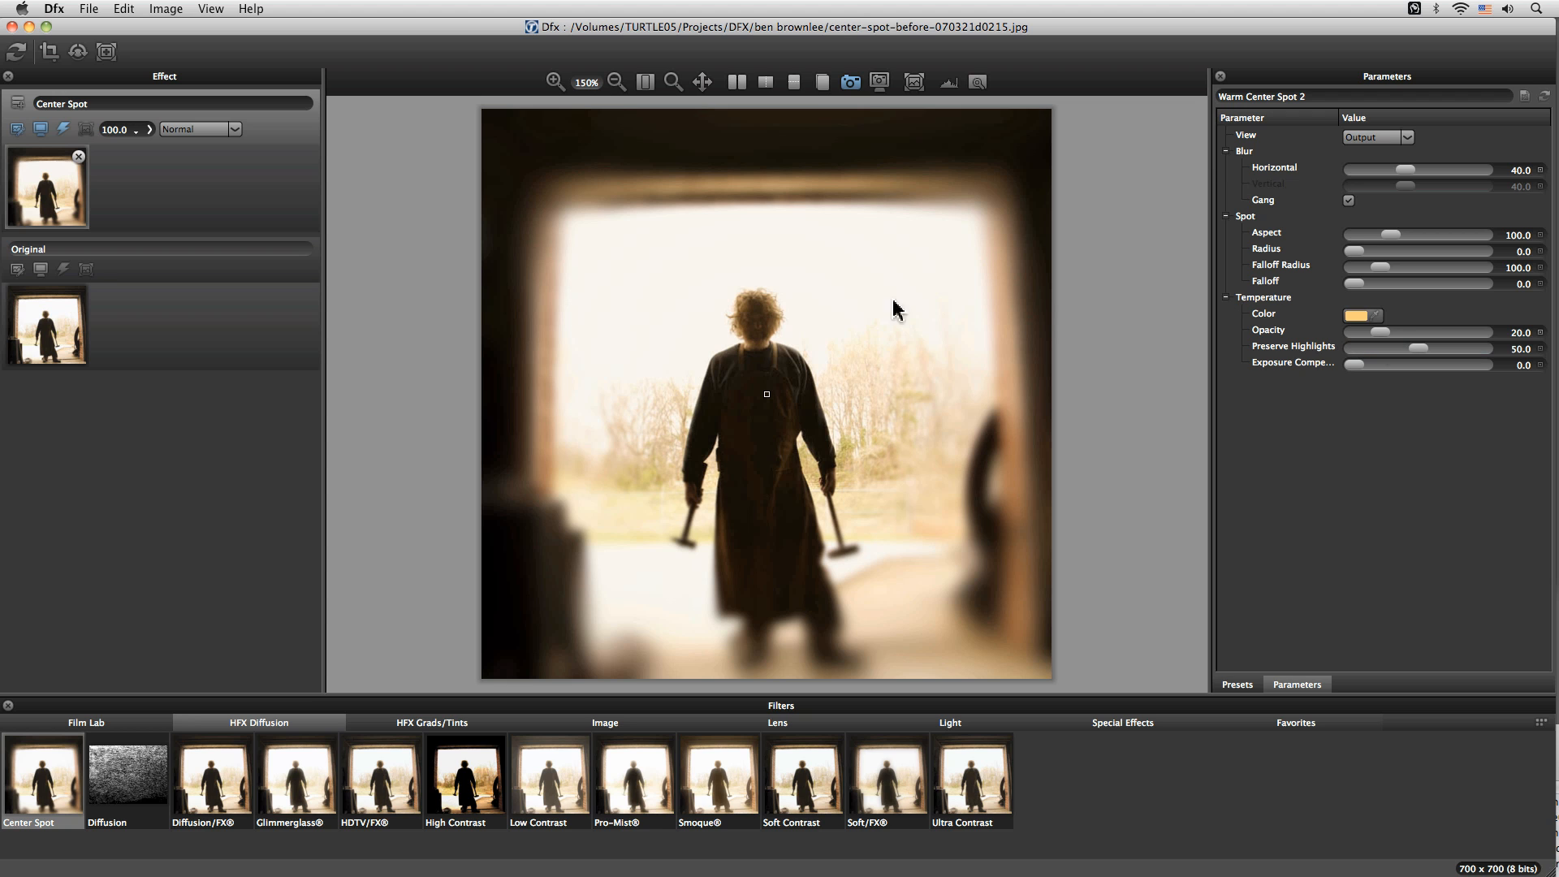
{"action": "left_click", "coordinate": [18, 106]}
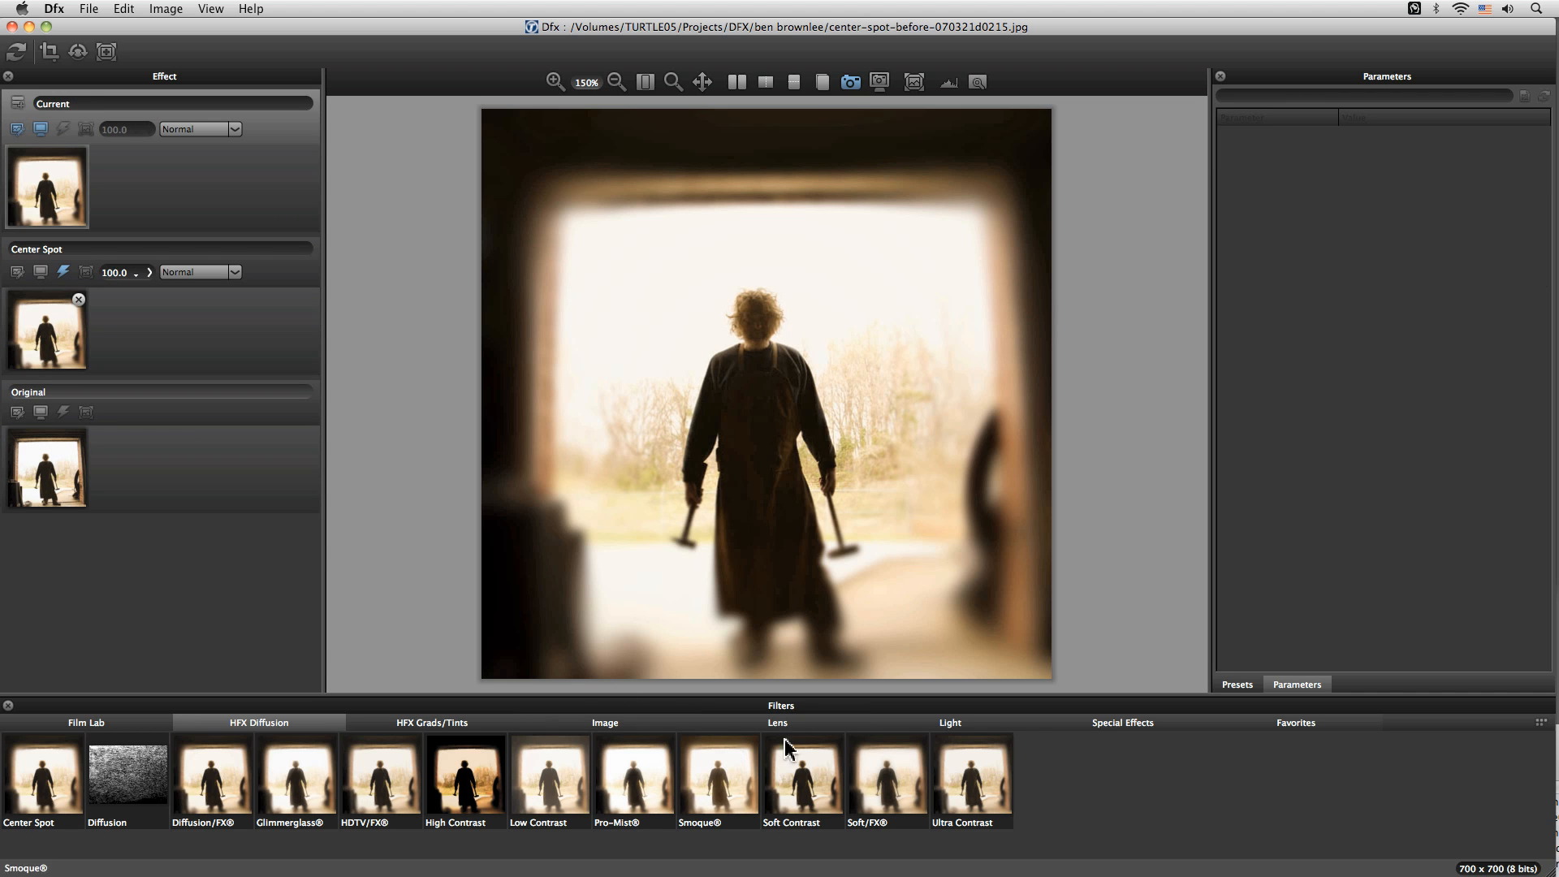
{"action": "left_click", "coordinate": [948, 726]}
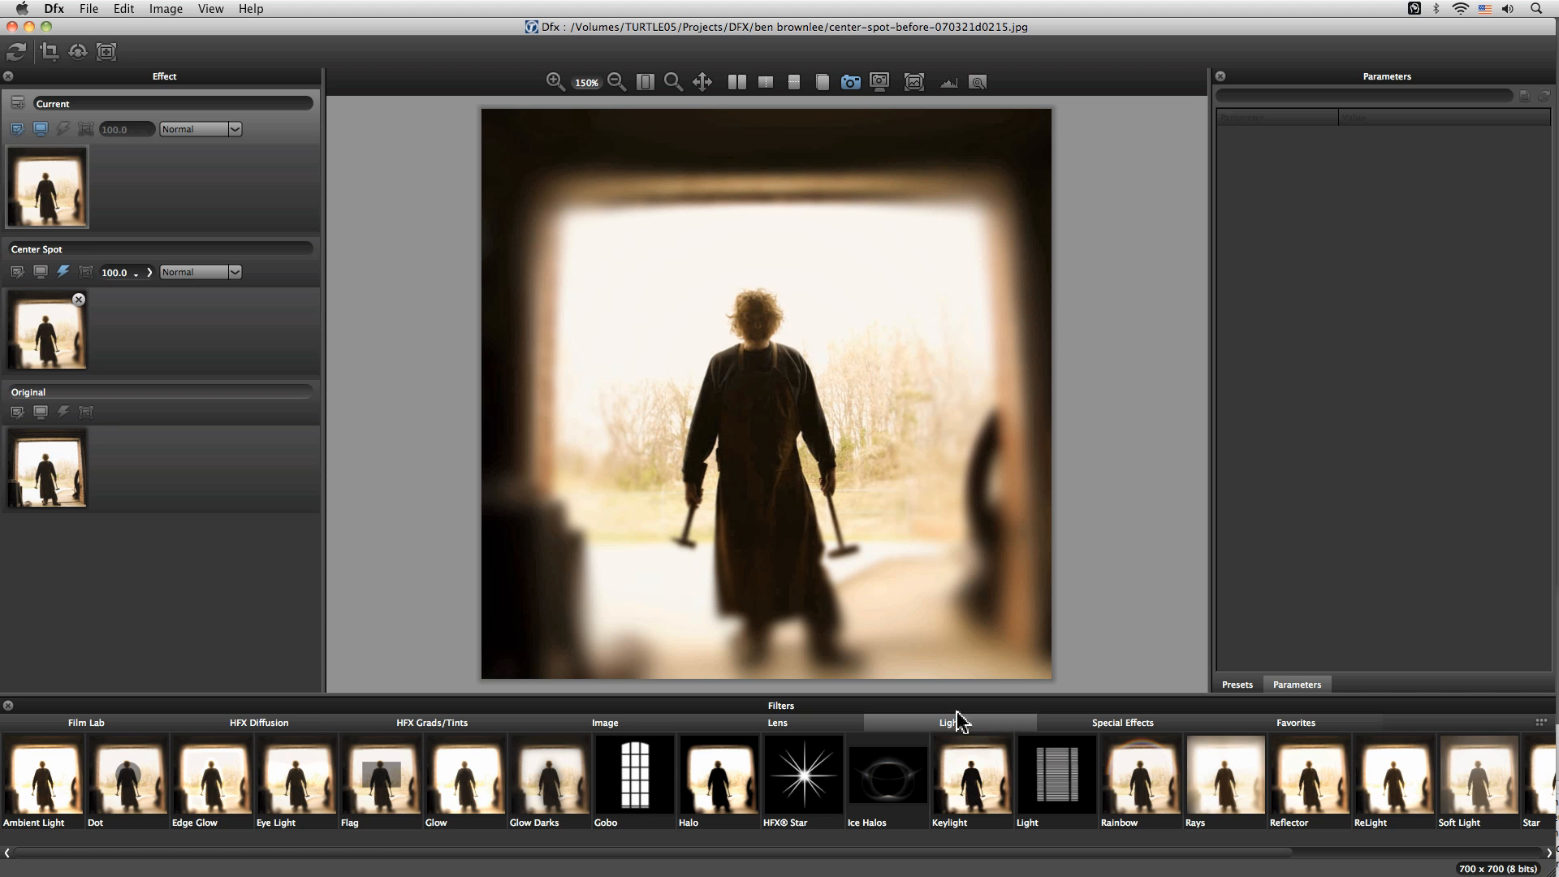
Try the Edge Glow, Eye Light and Glow filters on the new layer.
{"action": "left_click", "coordinate": [243, 781]}
{"action": "left_click", "coordinate": [299, 781]}
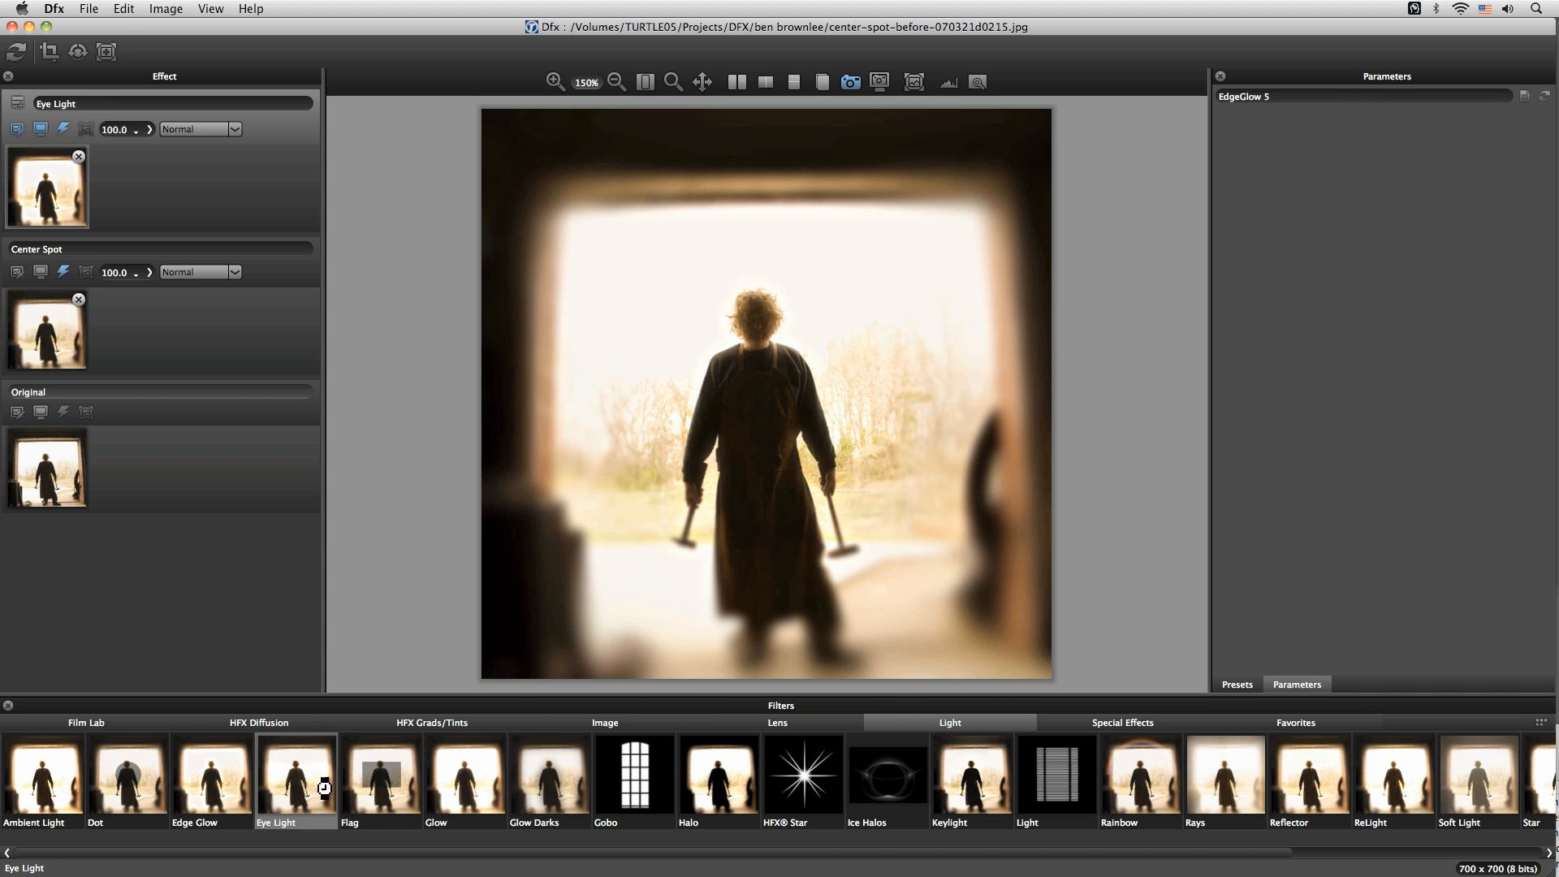
{"action": "left_click", "coordinate": [463, 781]}
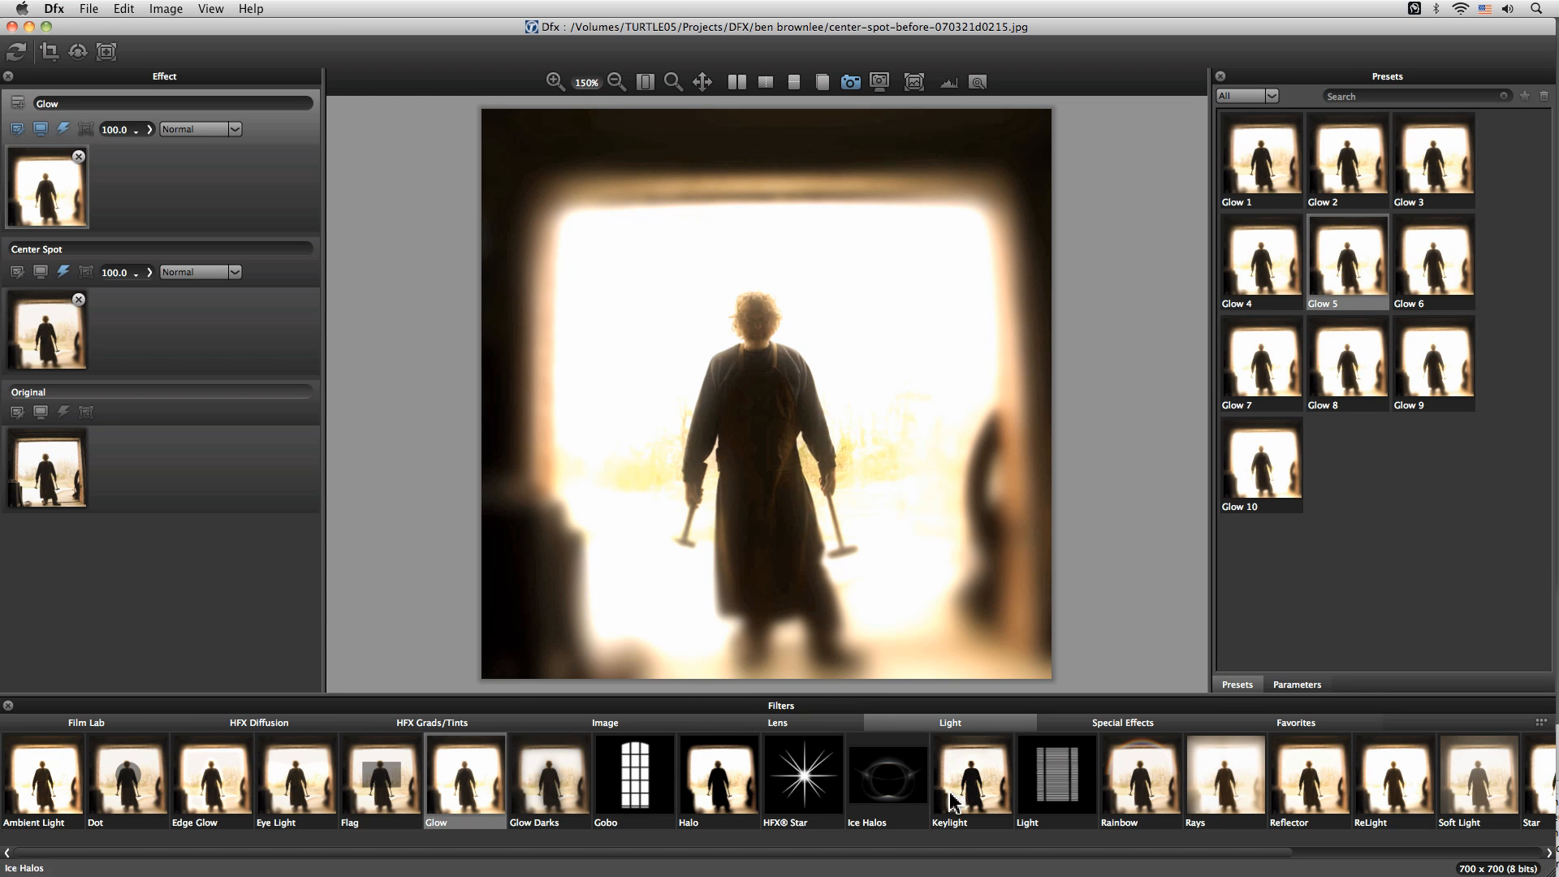
Apply the Rays light filter to the new layer and set its threshold to 85.5.
{"action": "left_click_drag", "start_coordinate": [1281, 852], "coordinate": [1391, 856]}
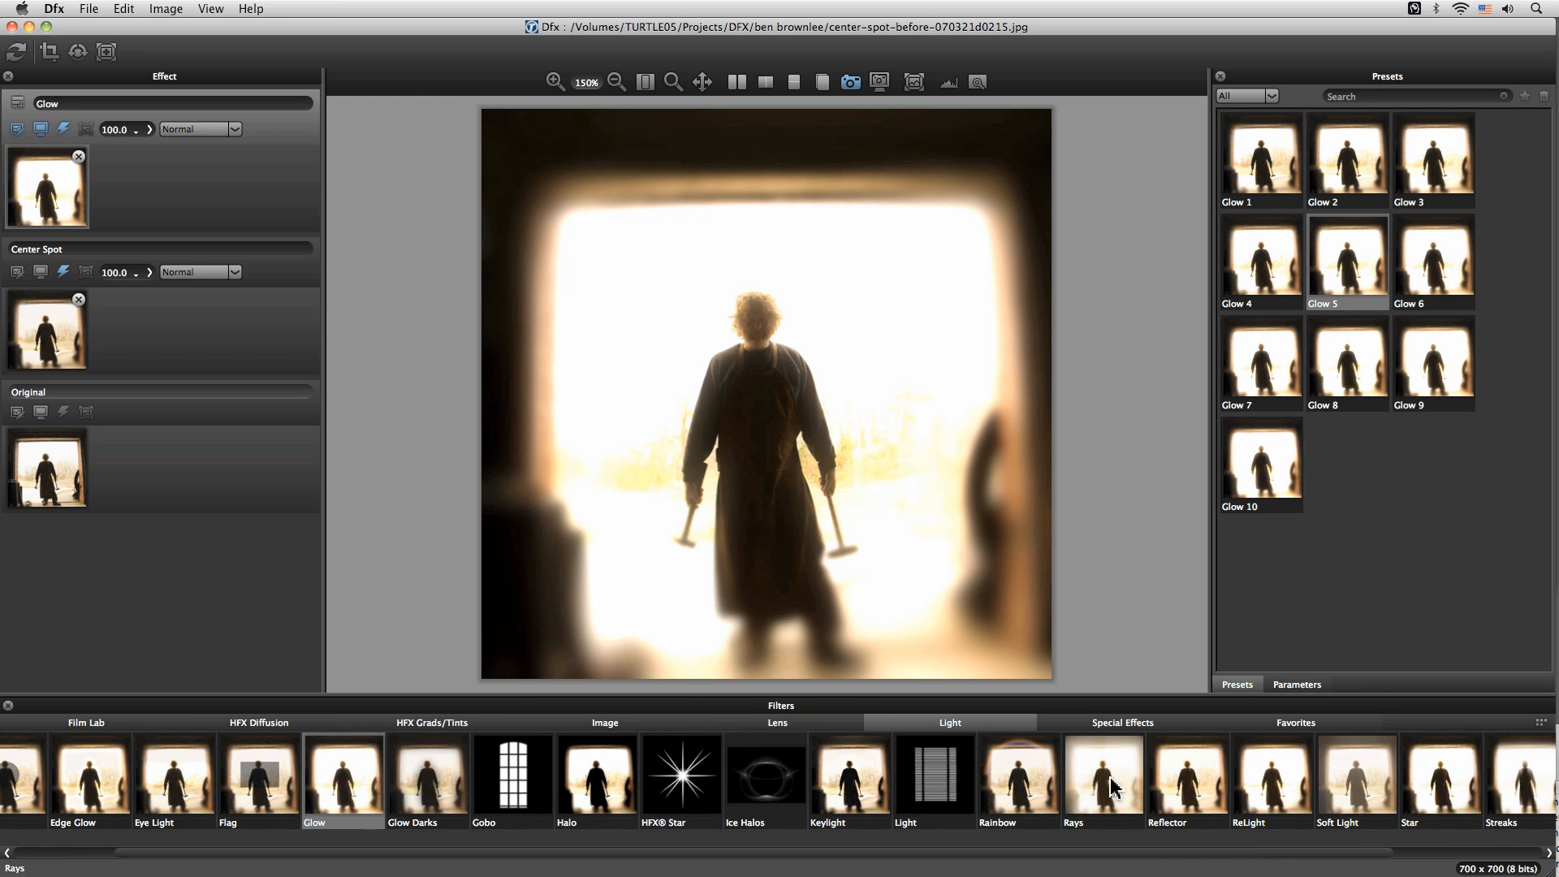
{"action": "left_click", "coordinate": [1106, 778]}
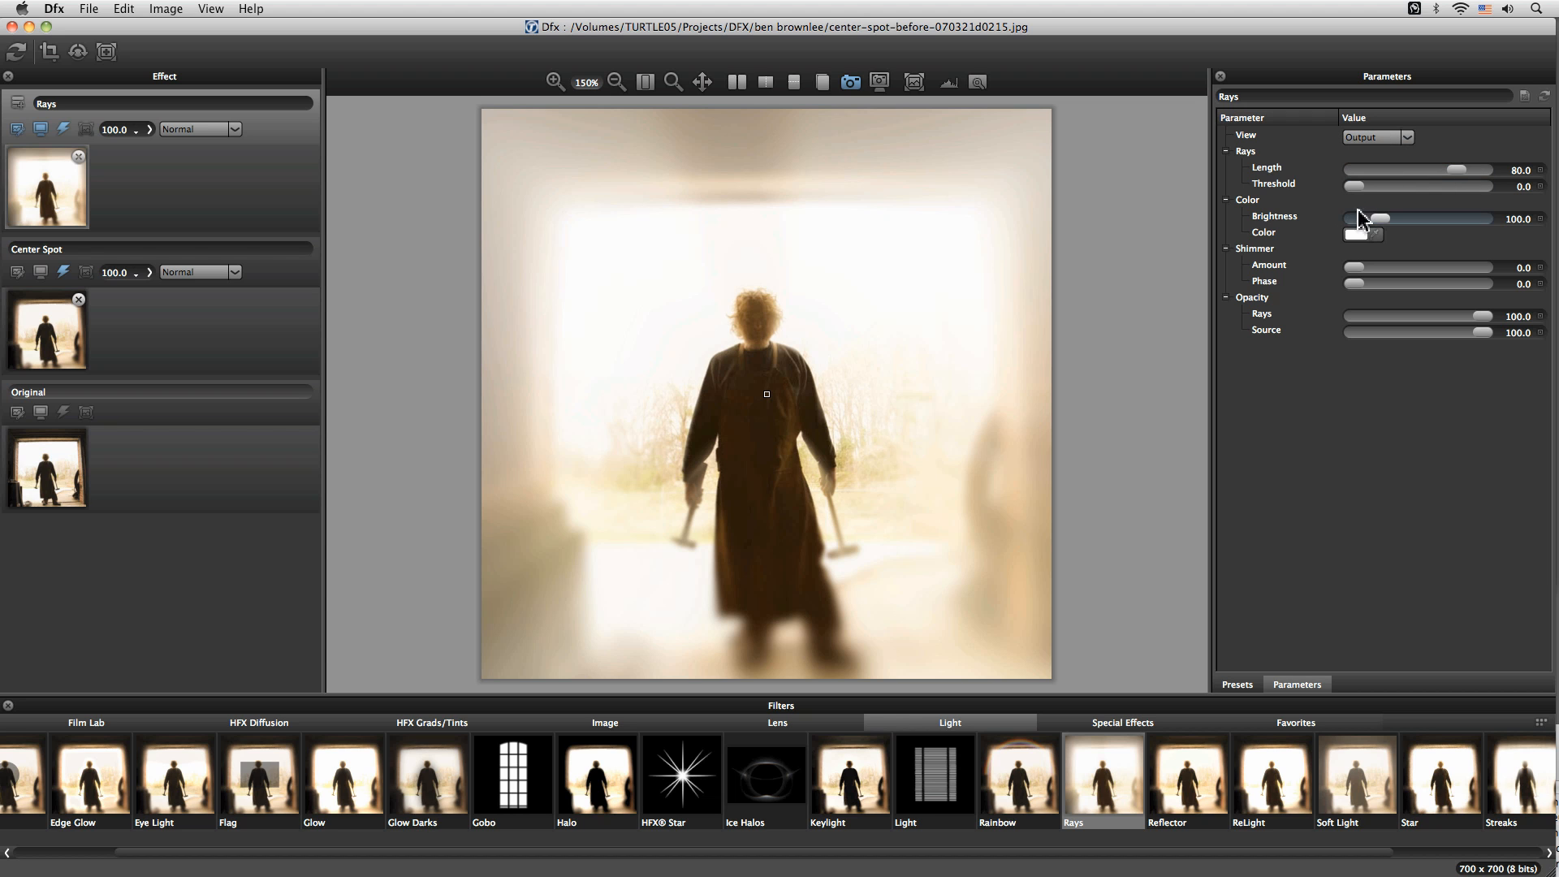
{"action": "left_click_drag", "start_coordinate": [1354, 191], "coordinate": [1479, 191]}
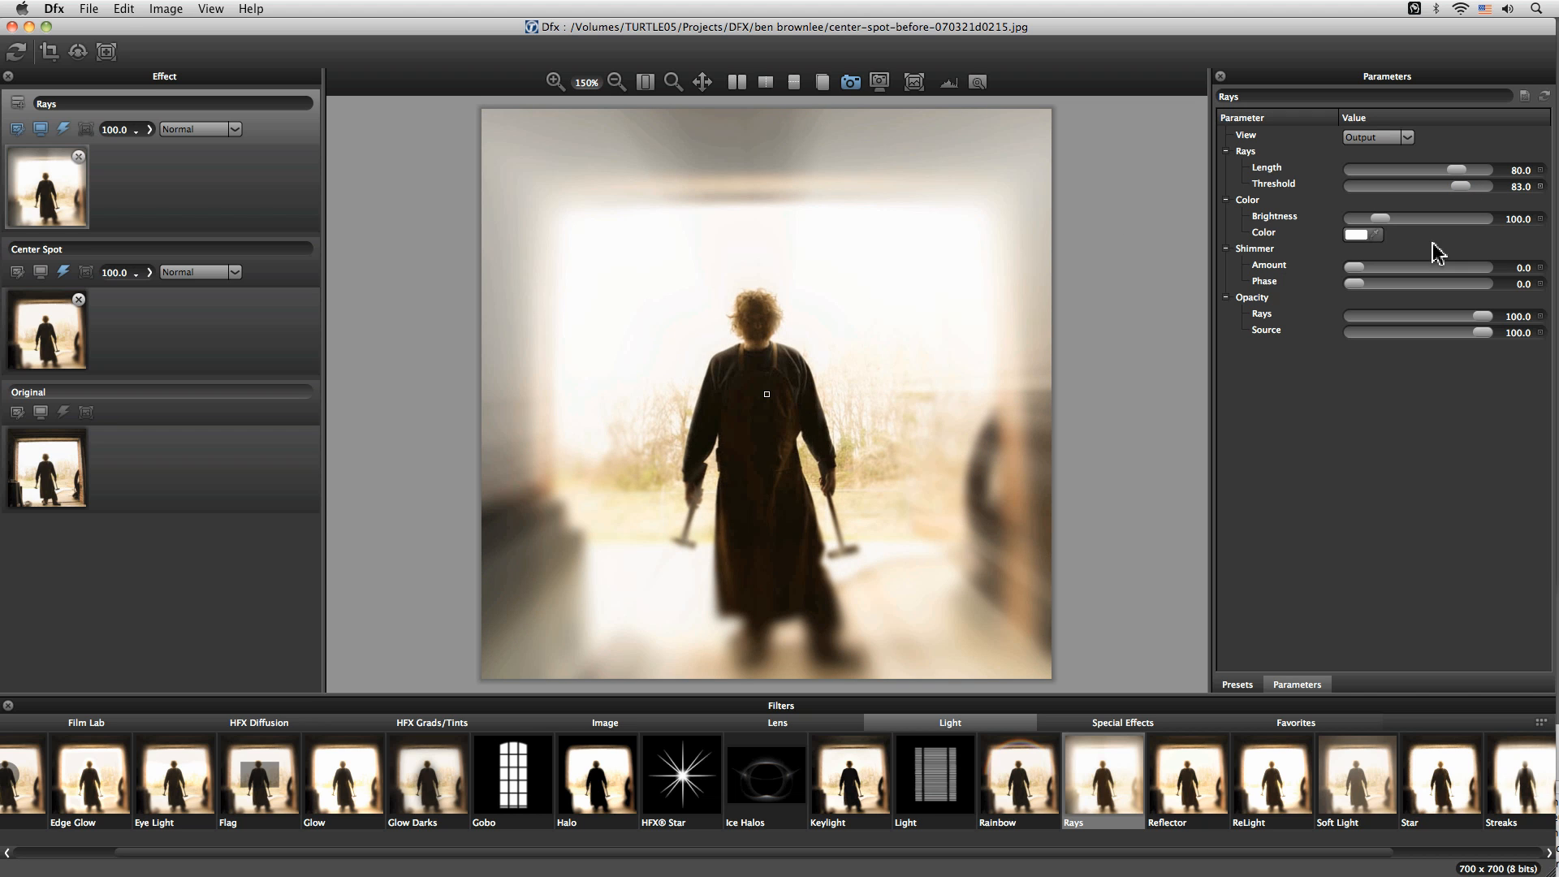
{"action": "left_click_drag", "start_coordinate": [1462, 189], "coordinate": [1466, 188]}
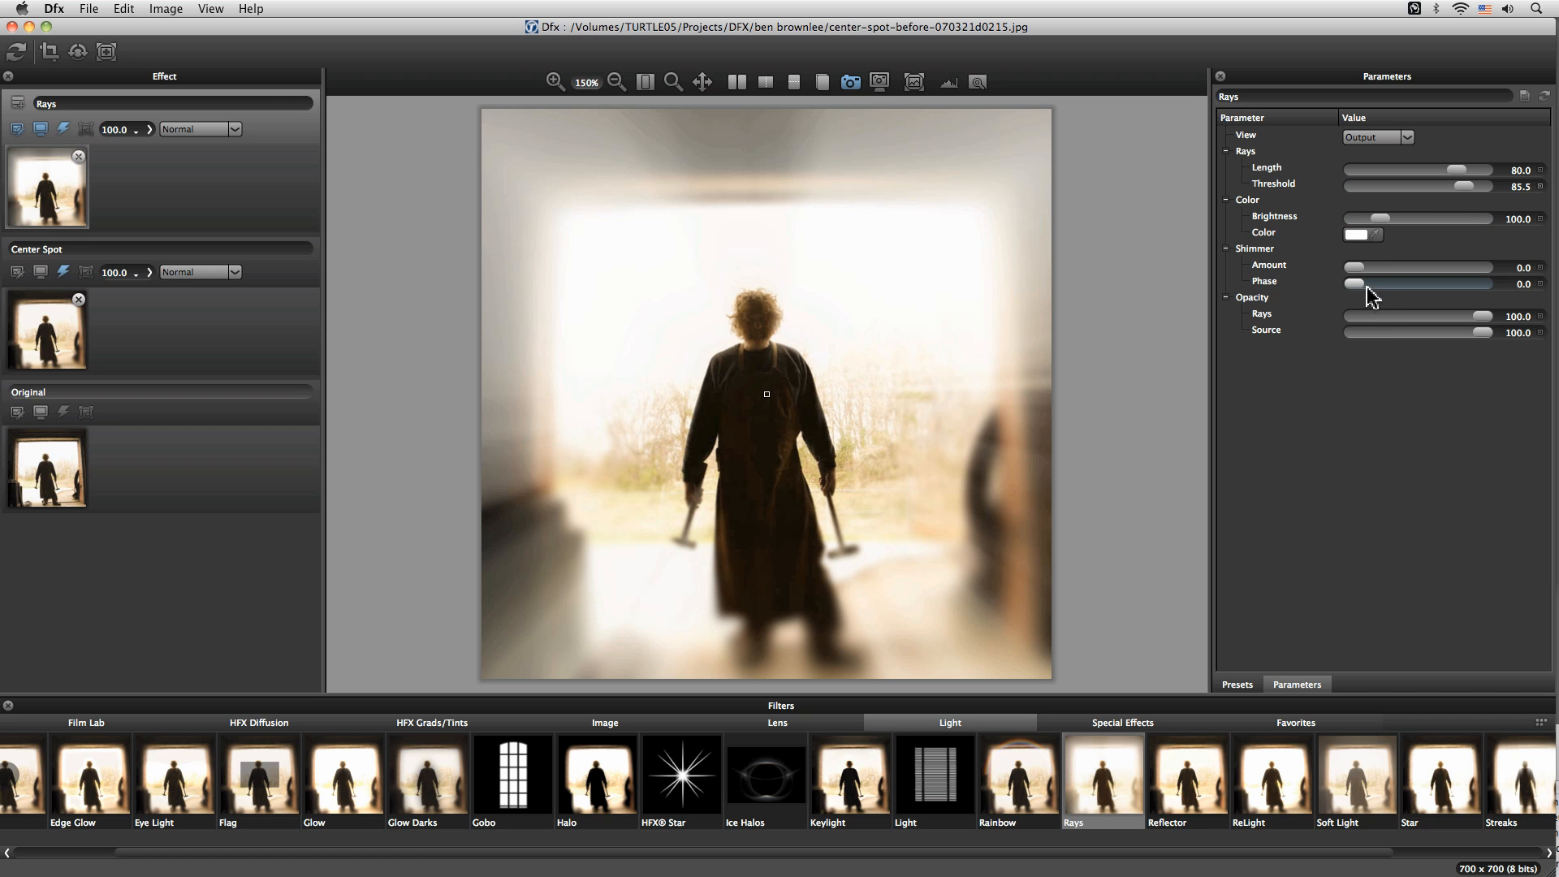
Shorten the light rays by setting the Rays filter's length to 36.2.
{"action": "left_click_drag", "start_coordinate": [1456, 170], "coordinate": [1413, 171]}
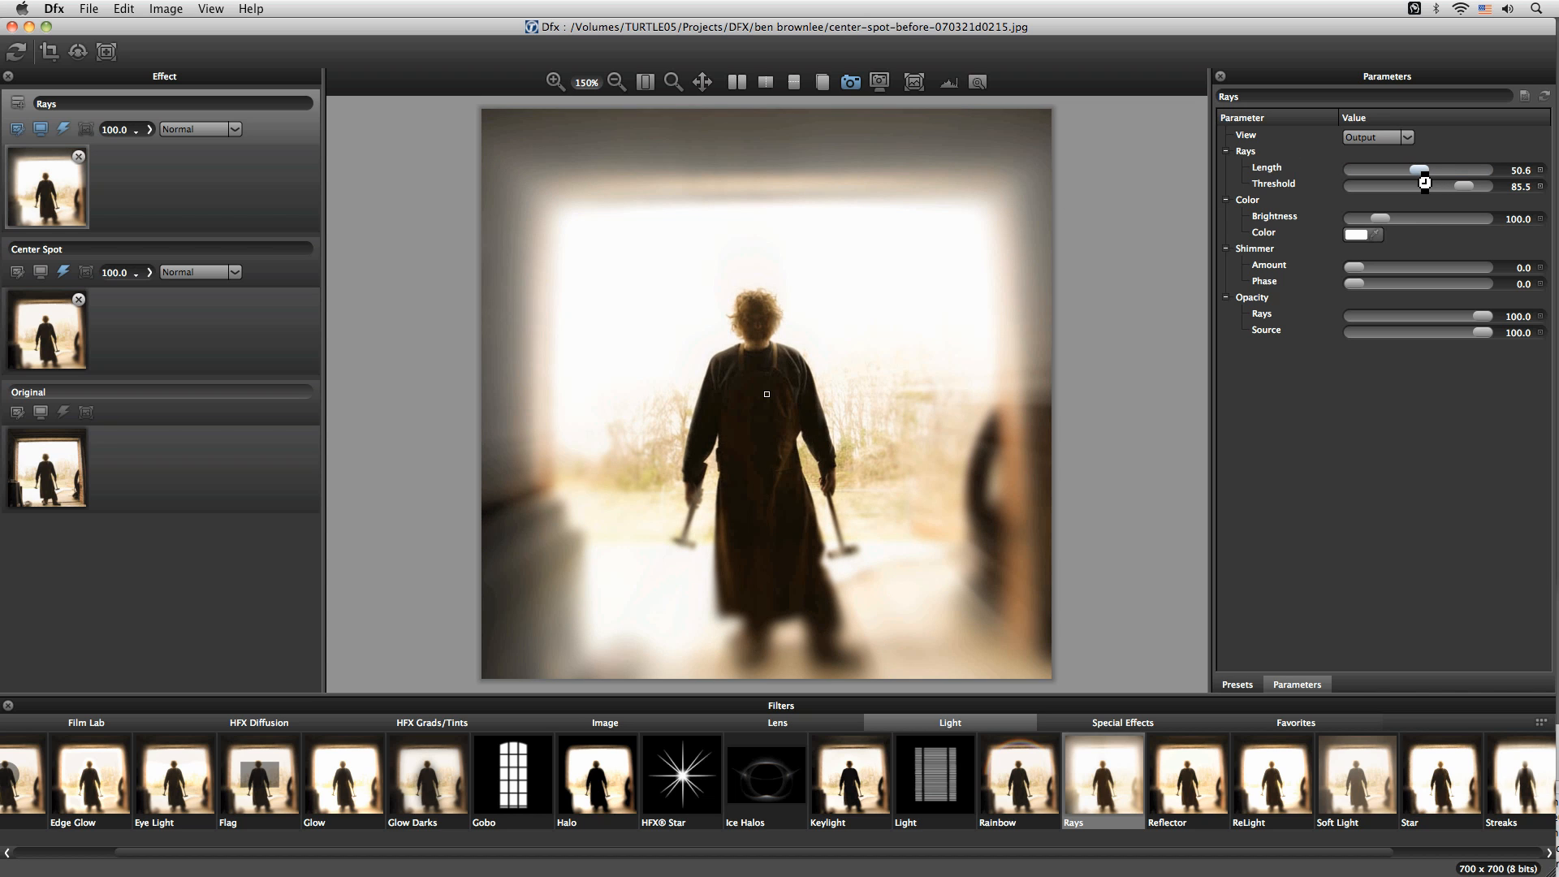
{"action": "left_click_drag", "start_coordinate": [1423, 182], "coordinate": [1421, 182]}
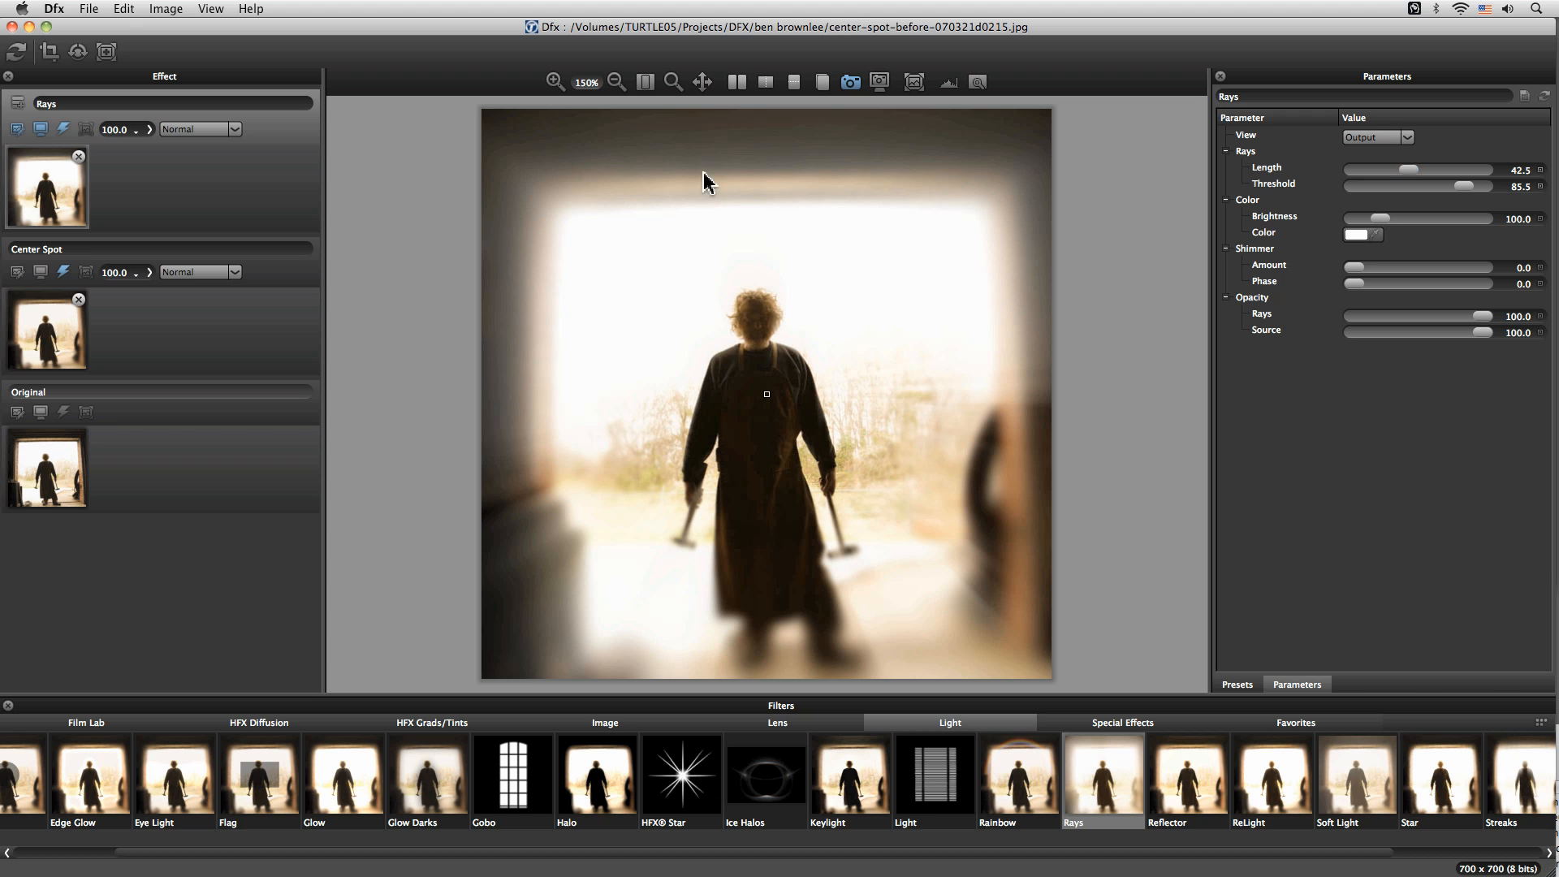
{"action": "mouse_move", "coordinate": [1410, 170]}
{"action": "left_mouse_down"}
{"action": "mouse_move", "coordinate": [1392, 170]}
{"action": "mouse_move", "coordinate": [1410, 171]}
{"action": "left_mouse_up"}
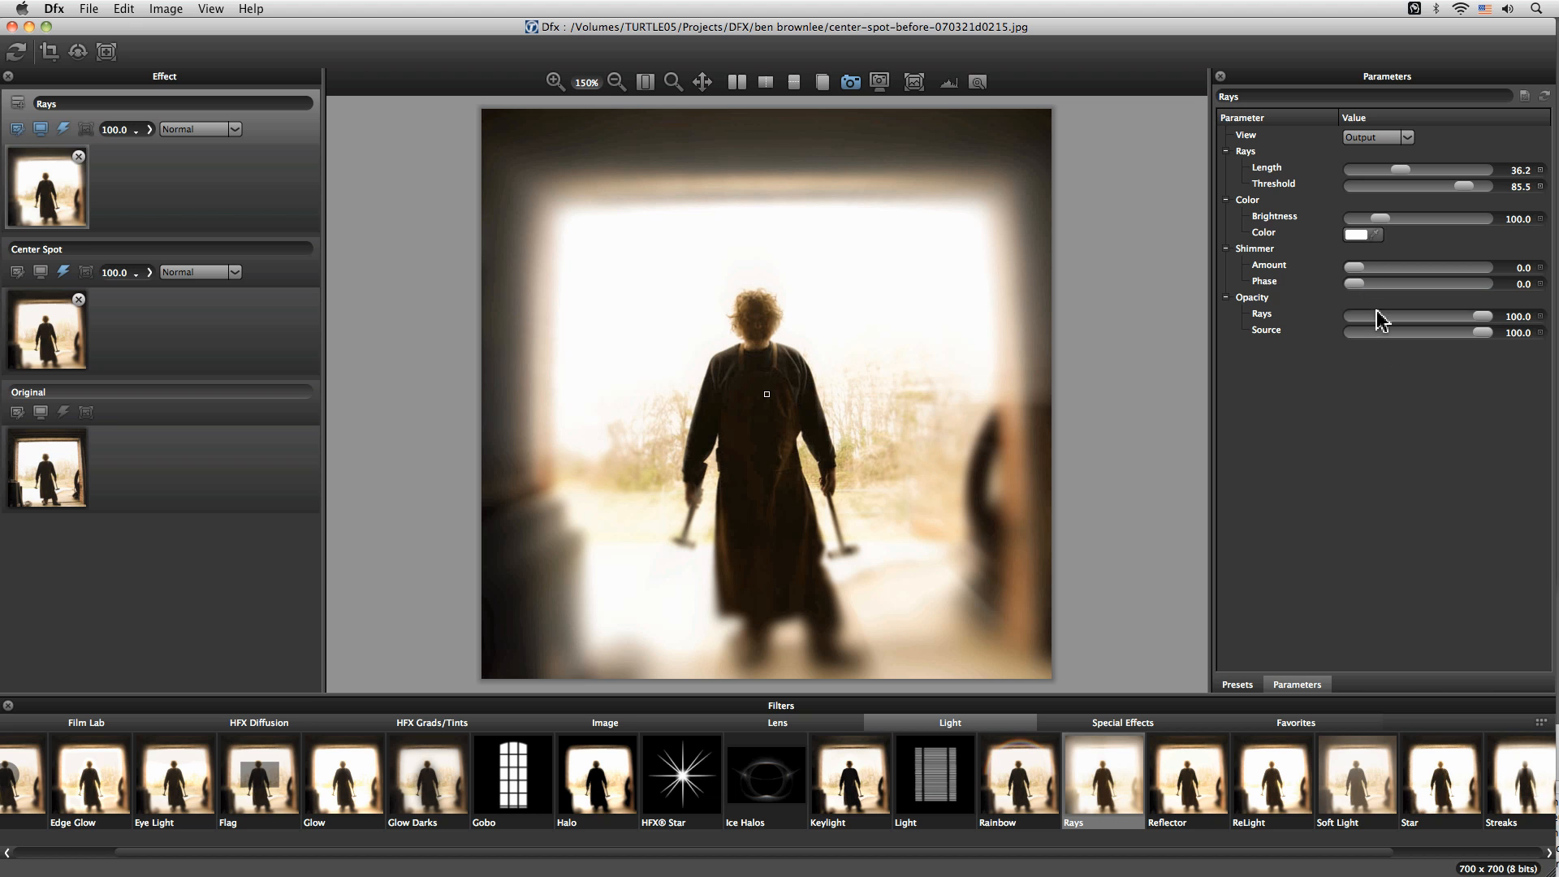
Set the Rays filter's shimmer amount to 15, shimmer phase to 27, rays opacity to 80.5 and threshold to 81.3.
{"action": "left_click_drag", "start_coordinate": [1361, 270], "coordinate": [1431, 274]}
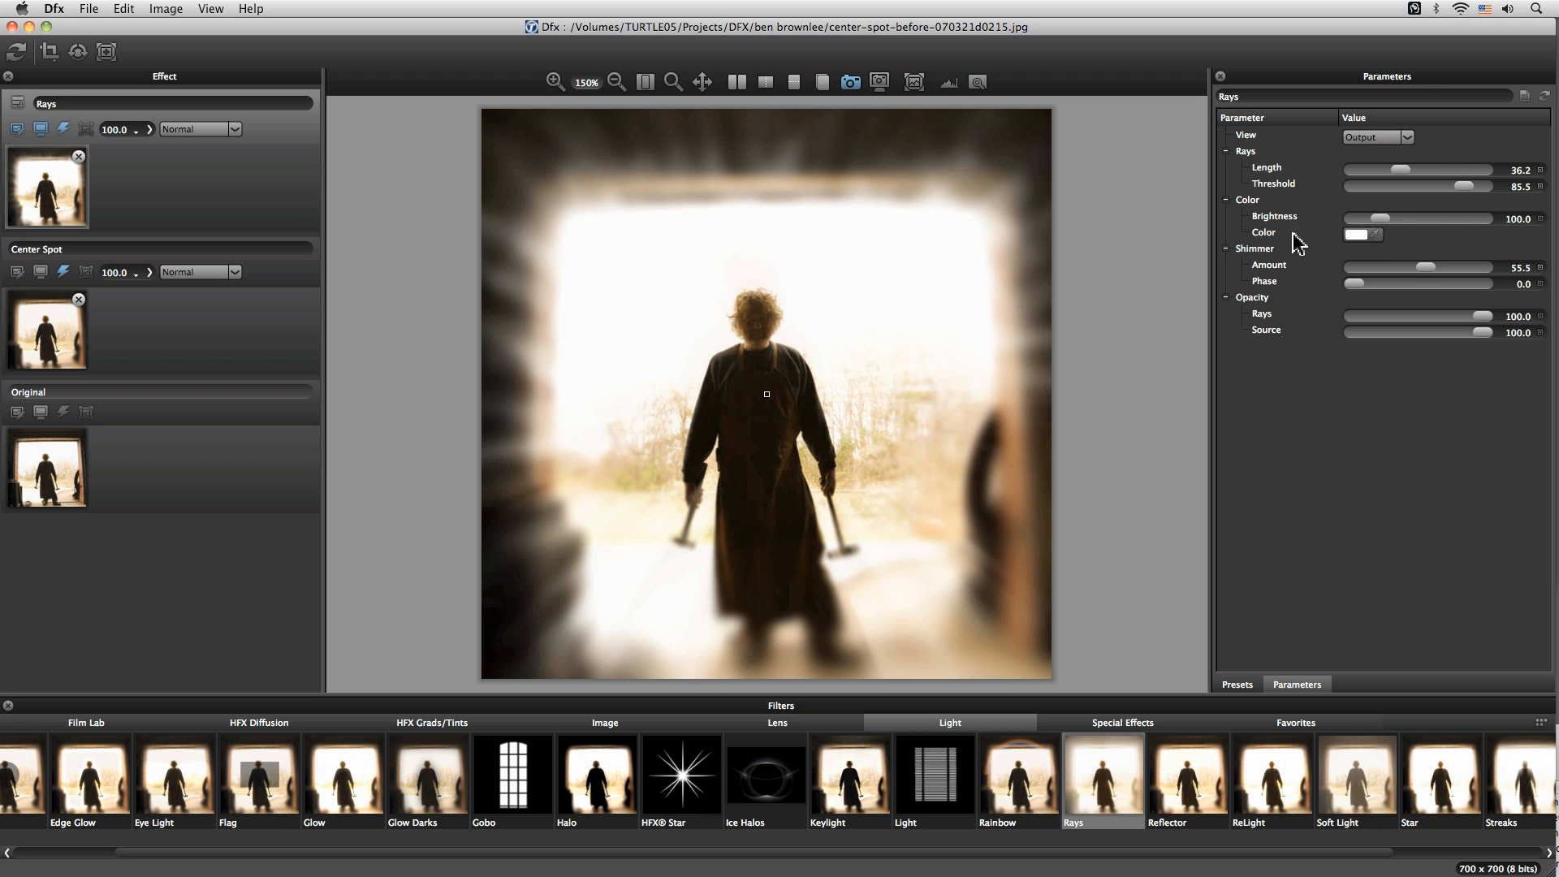
{"action": "left_click_drag", "start_coordinate": [1426, 275], "coordinate": [1352, 271]}
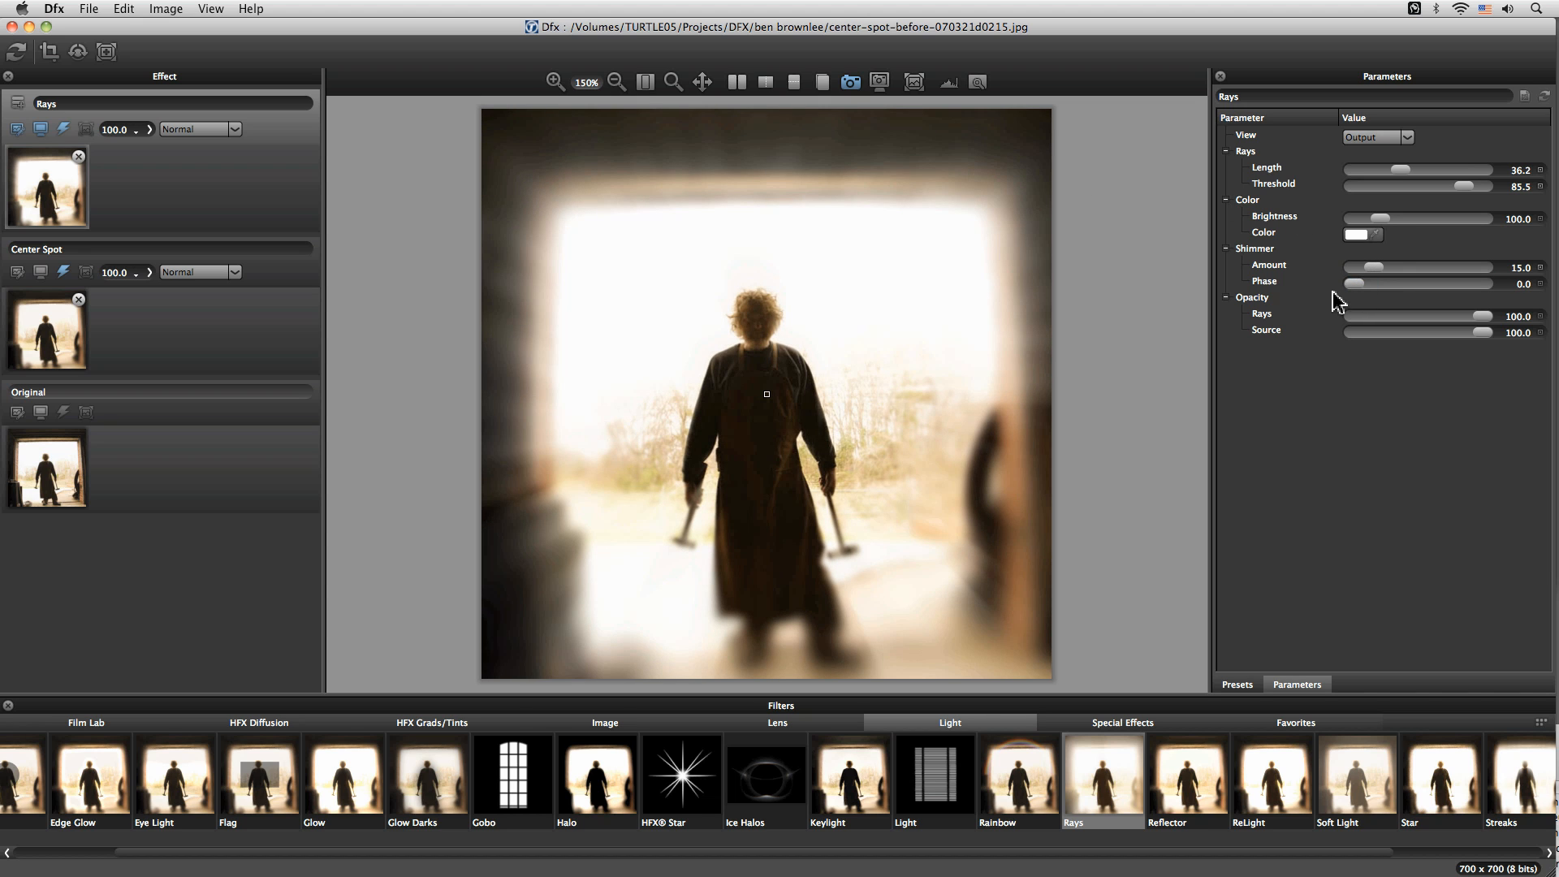
{"action": "left_click_drag", "start_coordinate": [1369, 295], "coordinate": [1370, 295]}
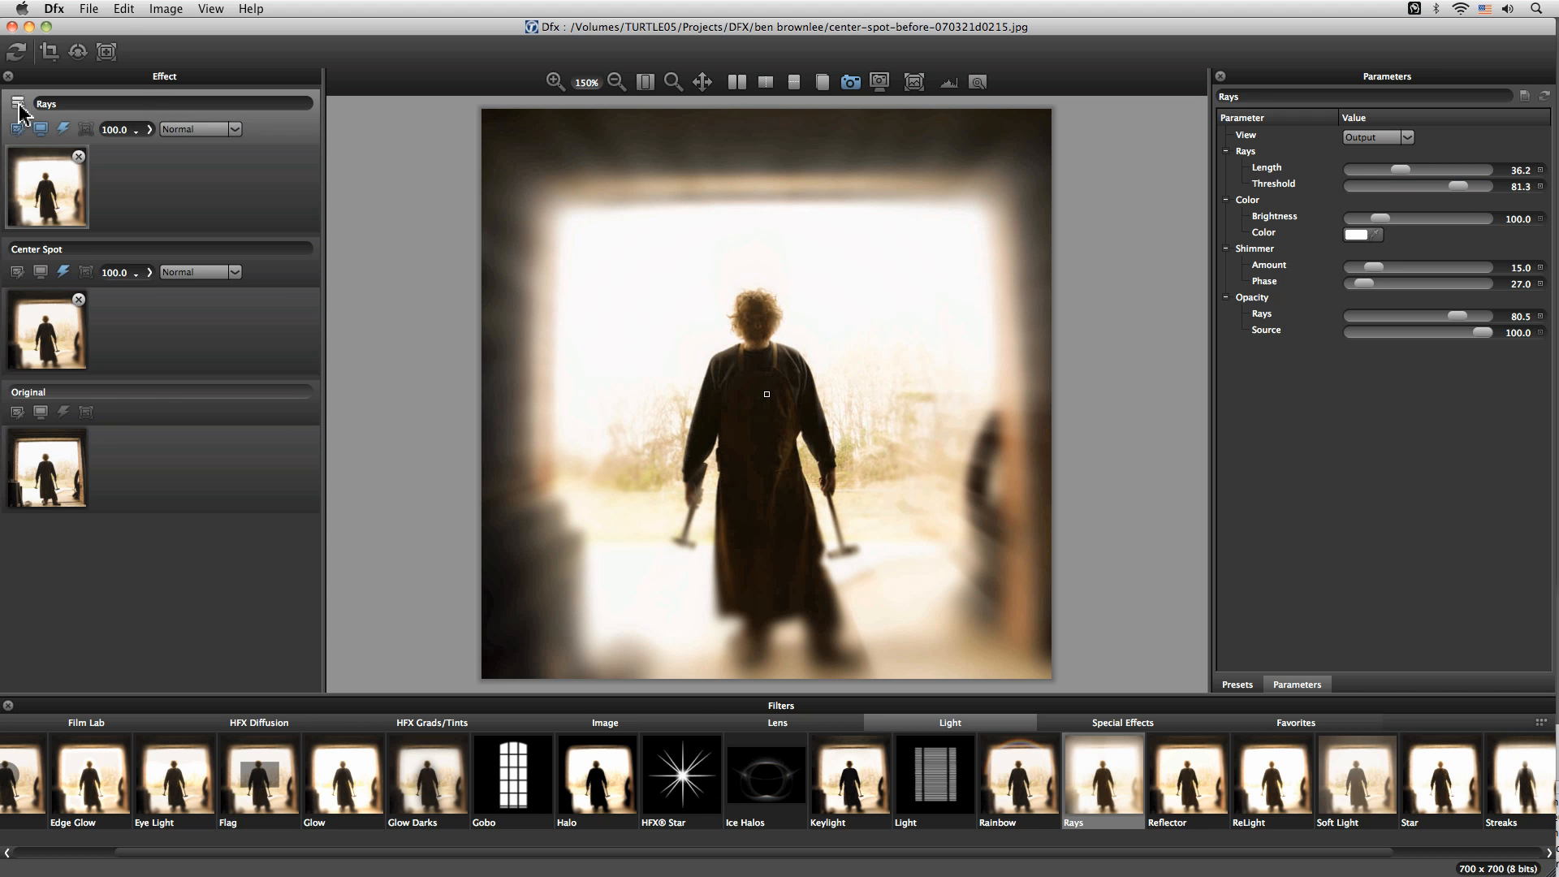
Add a new effect layer above Rays and apply the Film Lab Grain filter to it.
{"action": "left_click", "coordinate": [17, 104]}
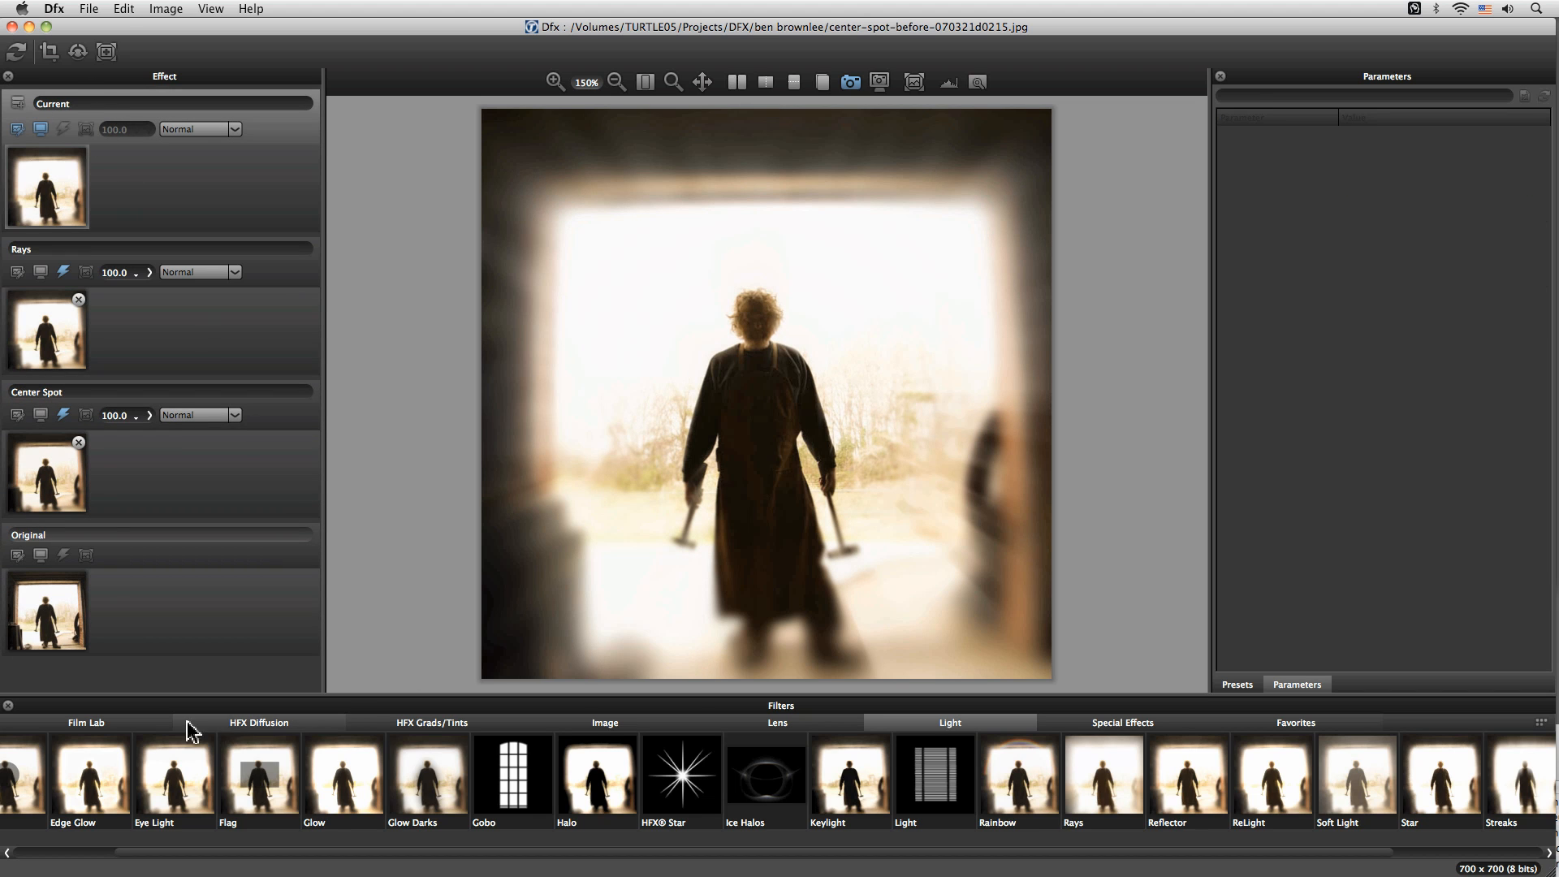
{"action": "left_click", "coordinate": [122, 723]}
{"action": "left_click", "coordinate": [466, 778]}
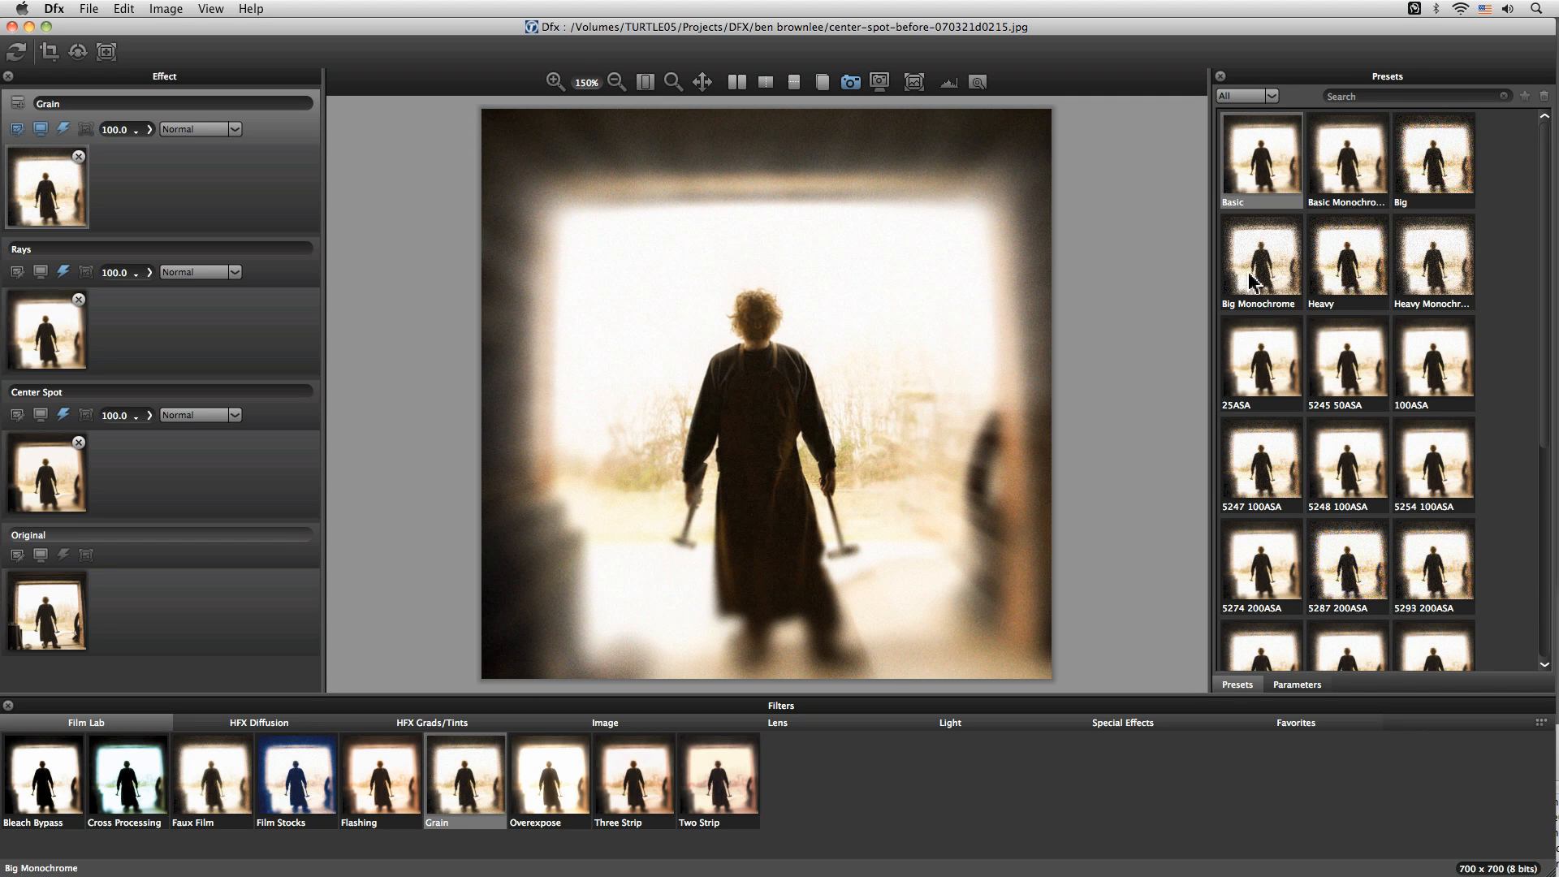
Try the Heavy, 25ASA and Big Monochrome grain presets and settle on 5245 50ASA.
{"action": "left_click", "coordinate": [1332, 290]}
{"action": "left_click", "coordinate": [1264, 365]}
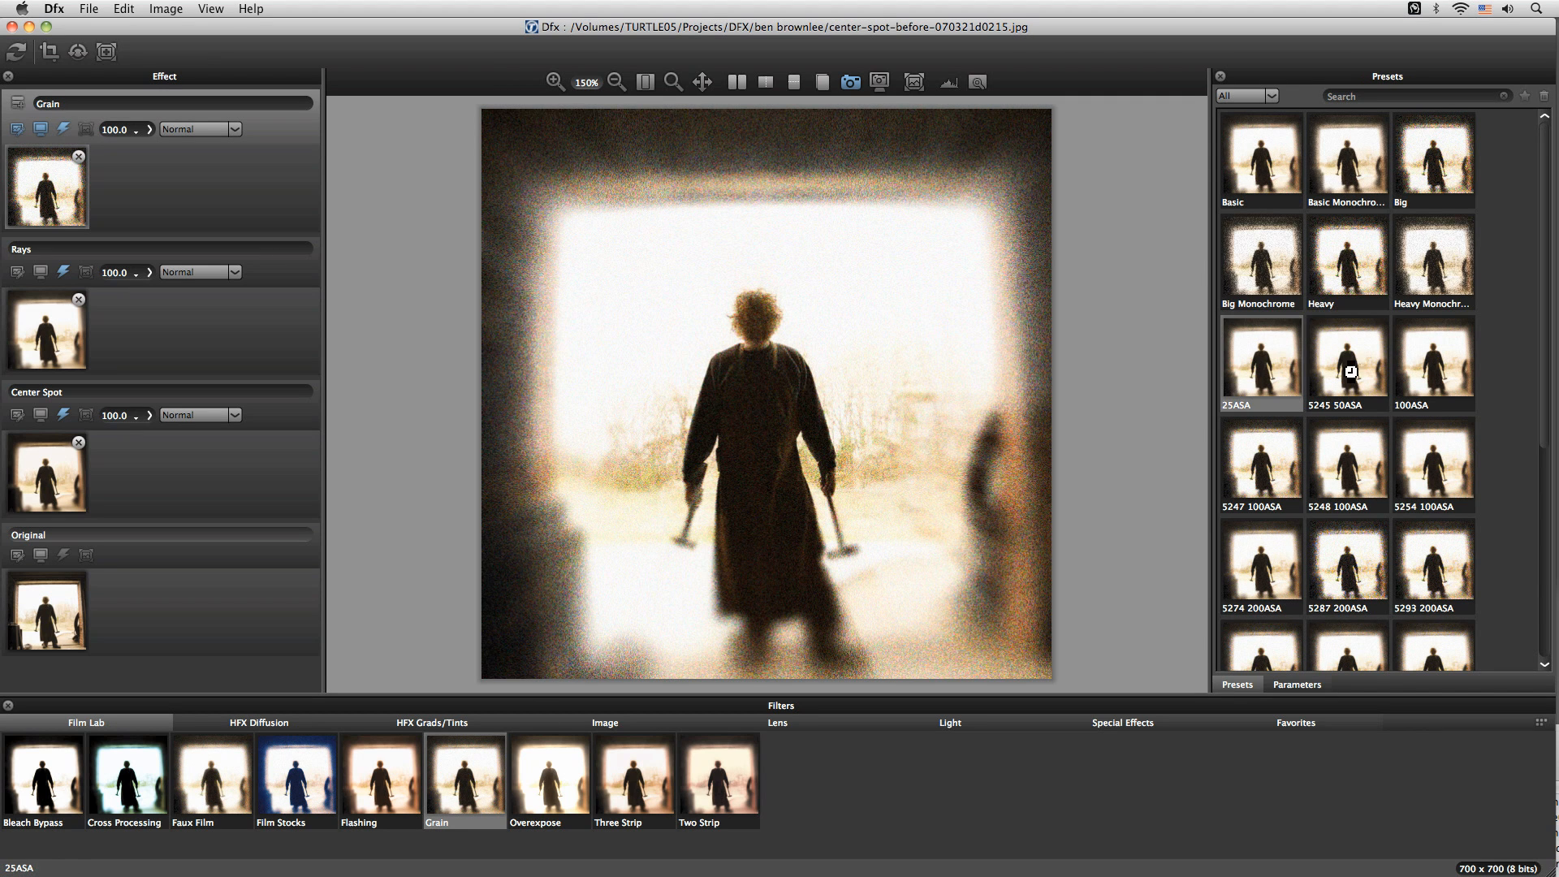
{"action": "left_click", "coordinate": [1268, 272]}
{"action": "left_click", "coordinate": [1352, 372]}
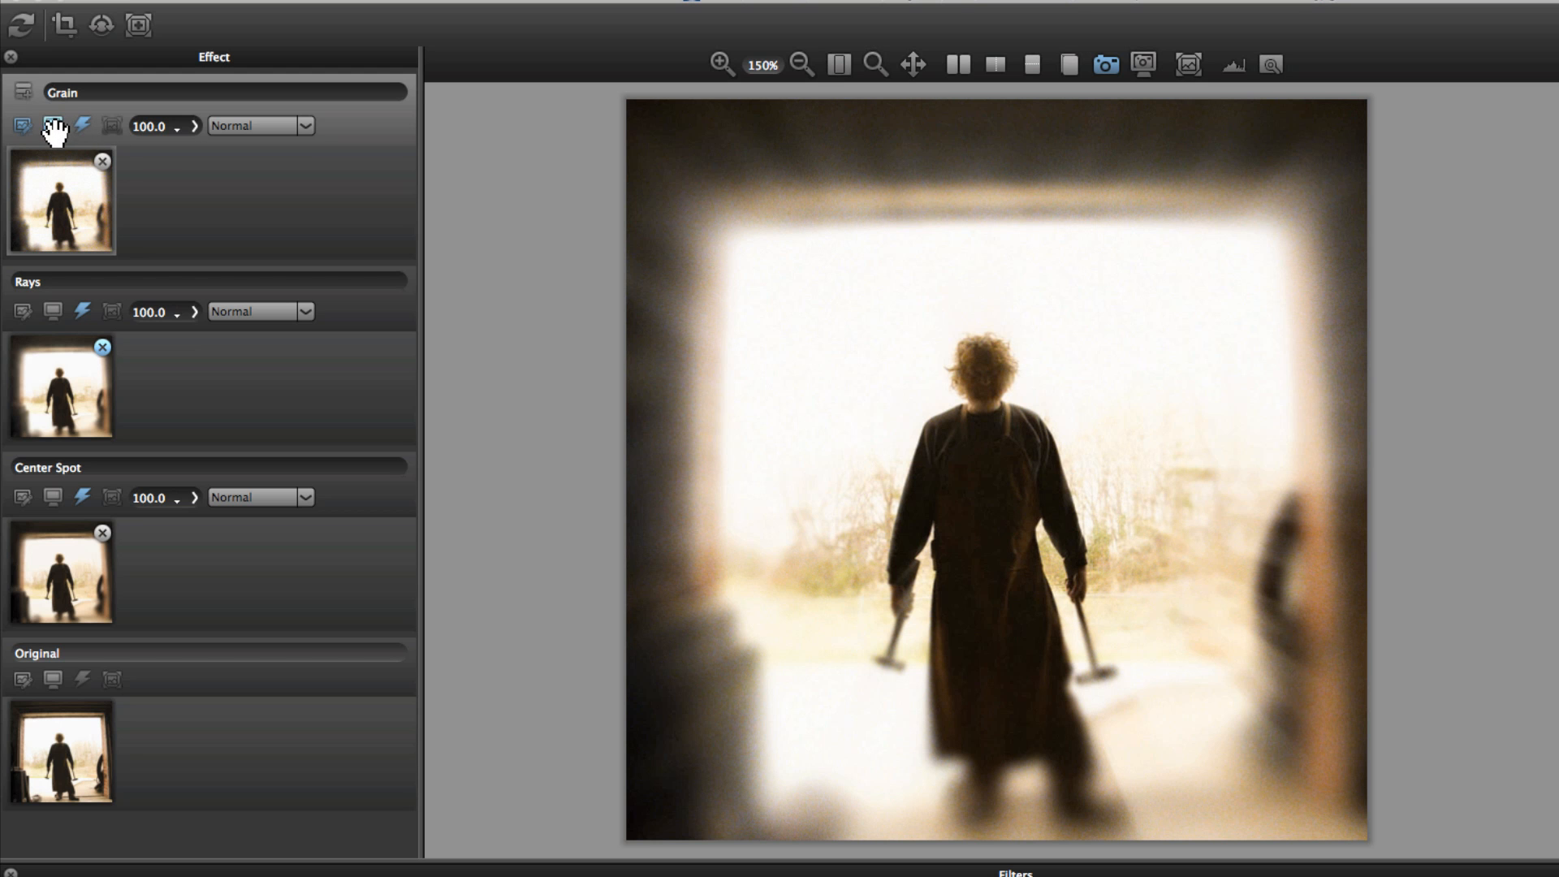
Include the Original in the stacked view and flip repeatedly between it and the Grain result to compare them.
{"action": "left_click", "coordinate": [53, 681]}
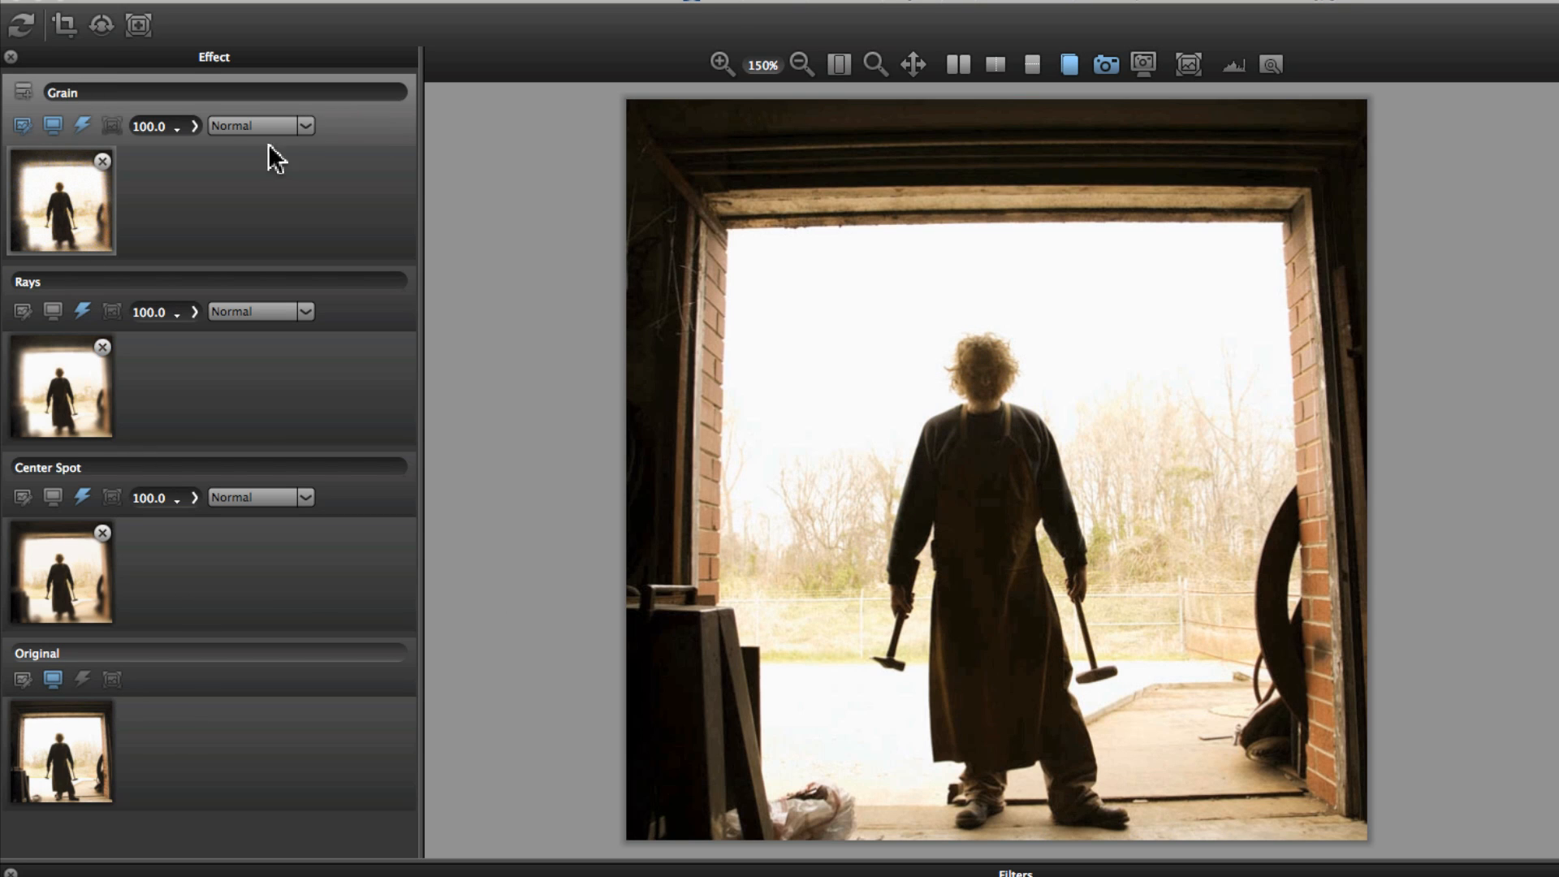
{"action": "left_click", "coordinate": [1068, 63]}
{"action": "left_click", "coordinate": [1066, 60]}
{"action": "left_click", "coordinate": [1067, 59]}
{"action": "left_click", "coordinate": [1066, 58]}
{"action": "left_click", "coordinate": [1066, 57]}
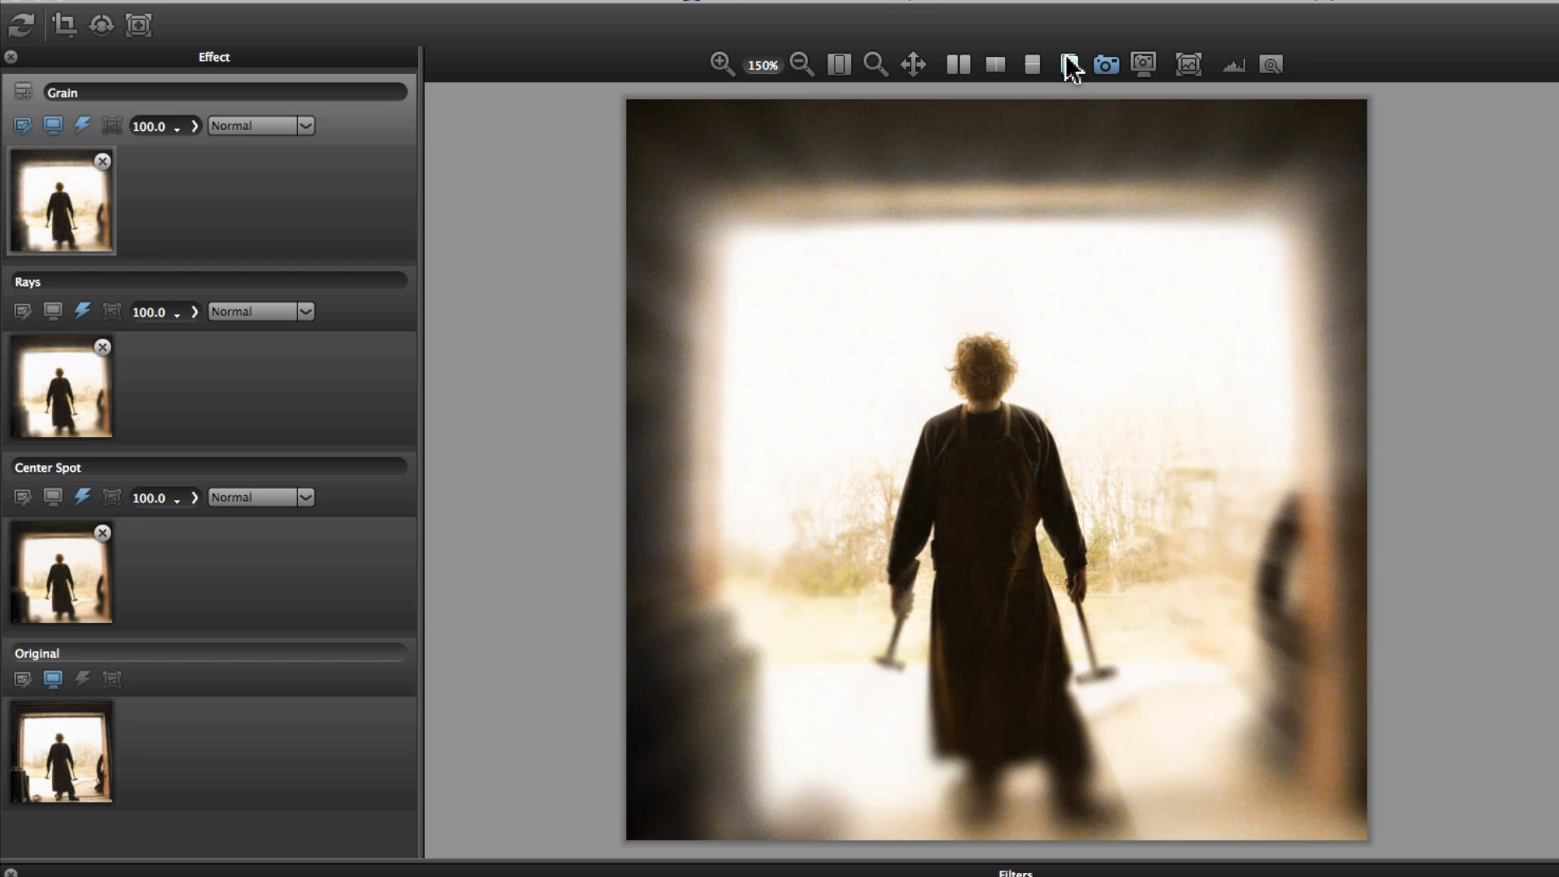
{"action": "left_click", "coordinate": [1066, 60]}
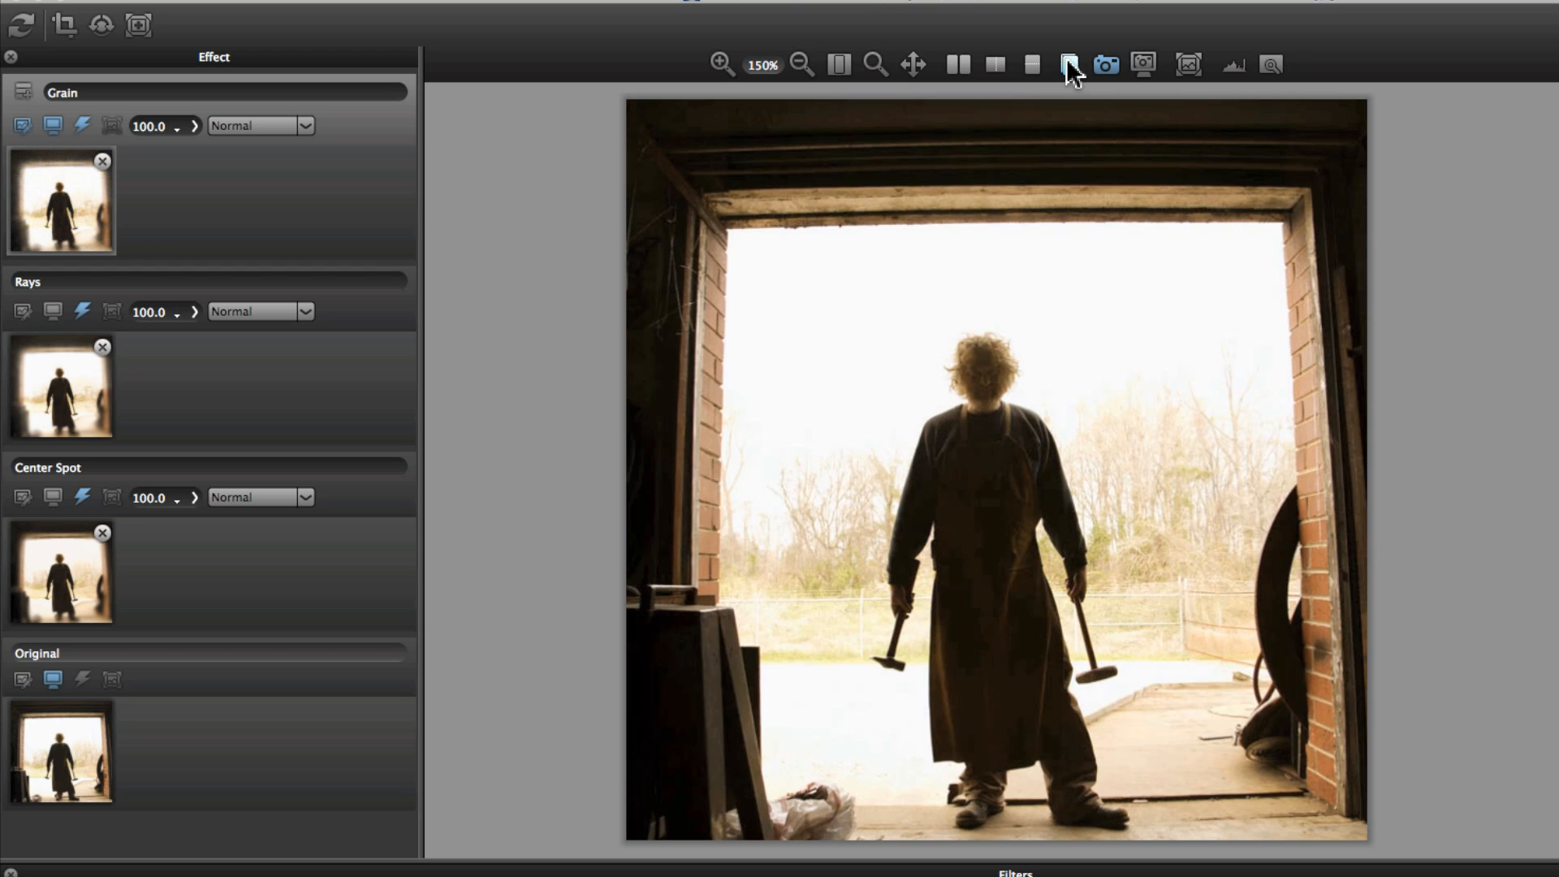
{"action": "left_click", "coordinate": [1066, 60]}
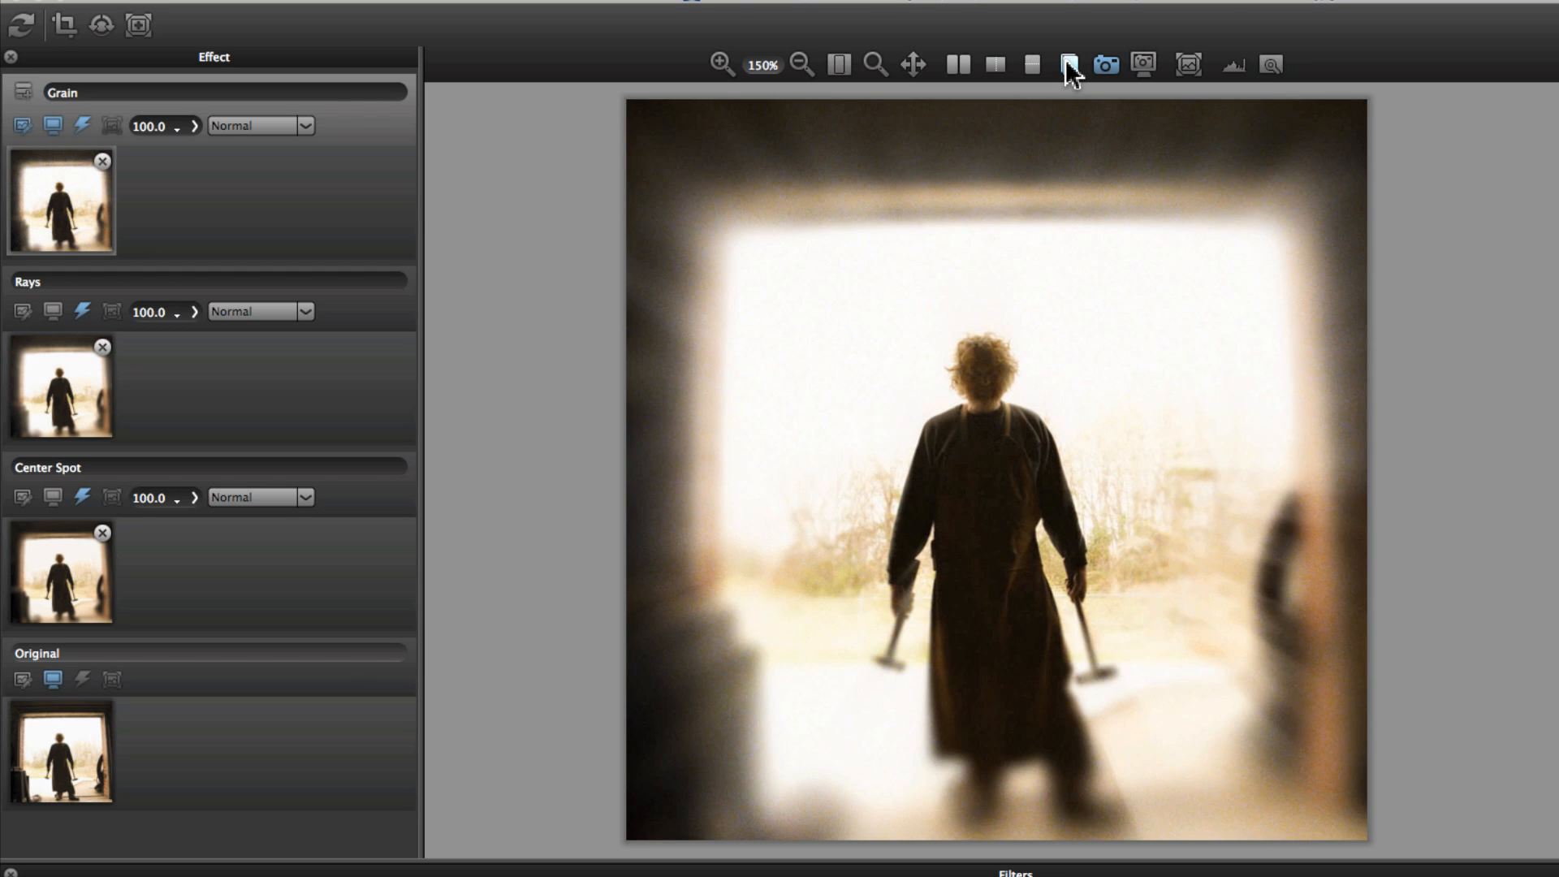
{"action": "left_click", "coordinate": [1065, 60]}
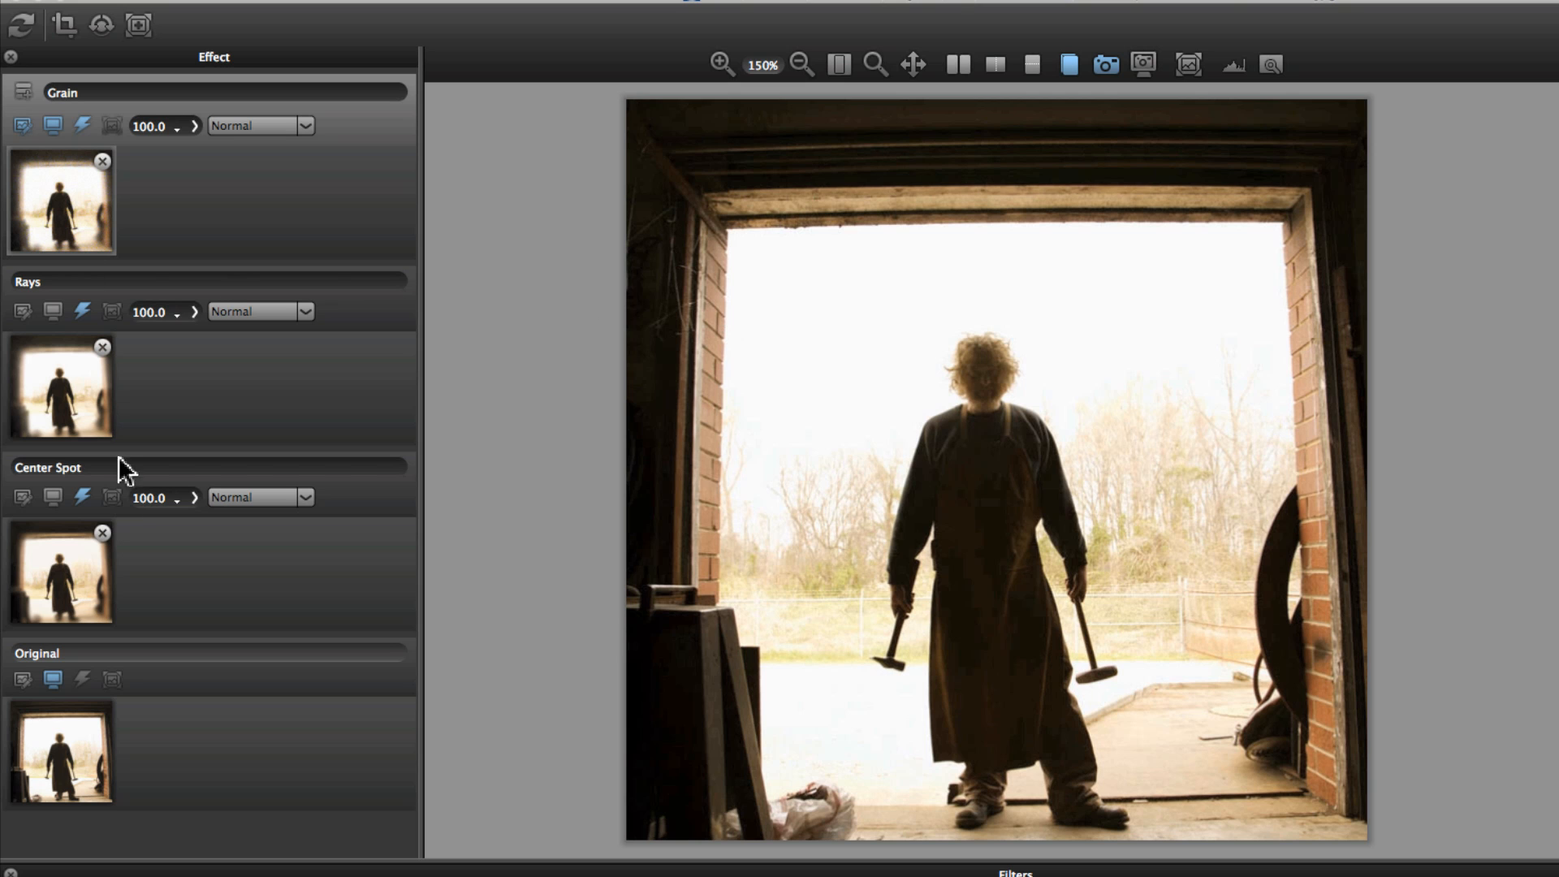
Add the Center Spot and Rays layers to the stacked comparison and cycle through every stage of the effect.
{"action": "left_click", "coordinate": [54, 494]}
{"action": "left_click", "coordinate": [53, 312]}
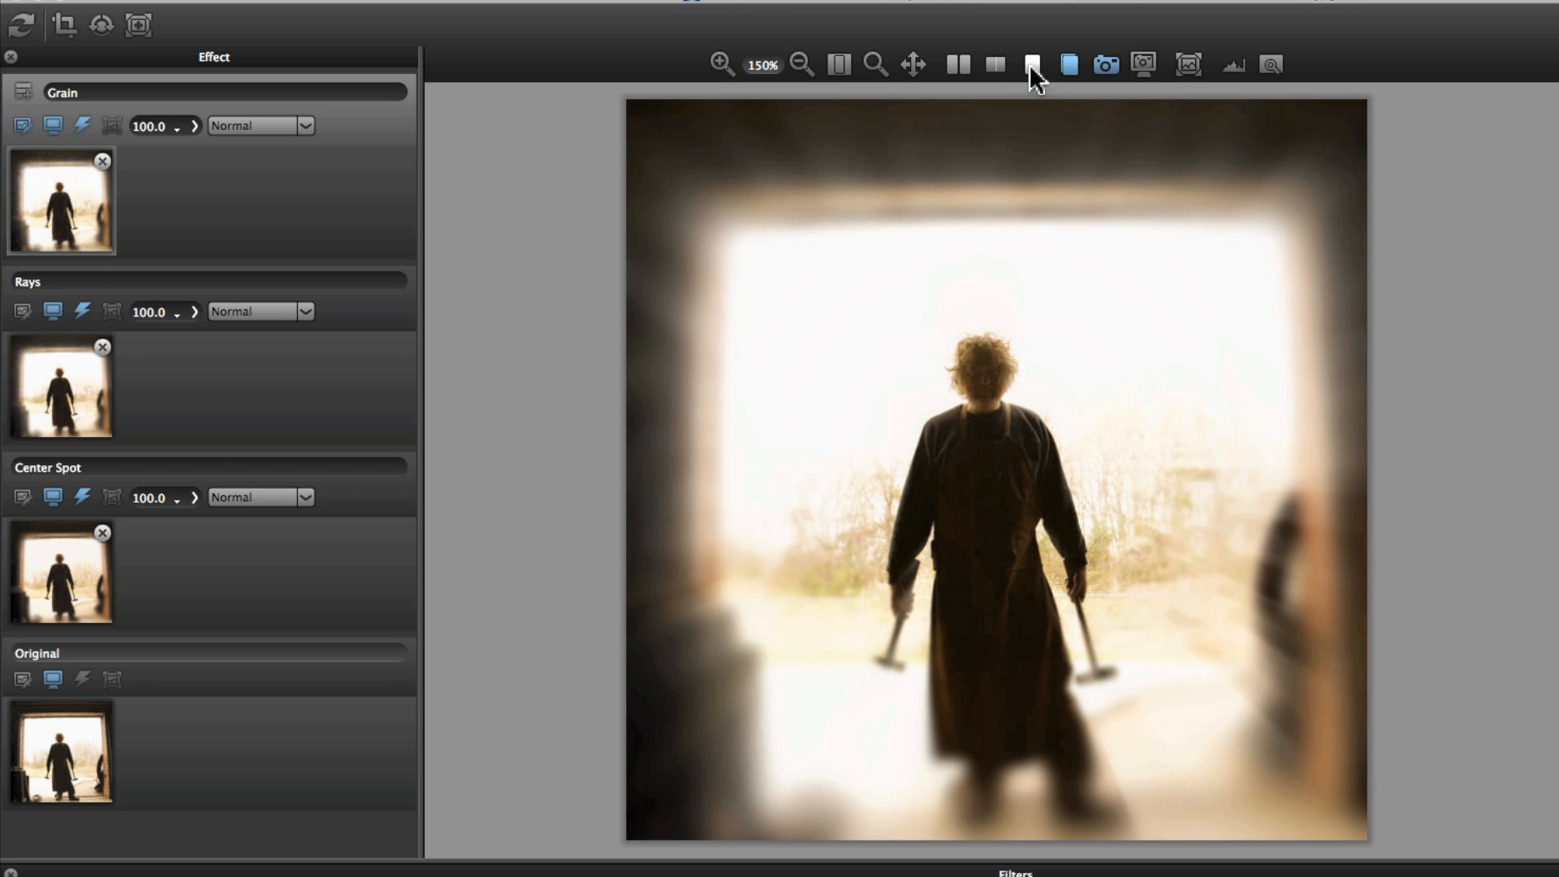
{"action": "left_click", "coordinate": [1070, 60]}
{"action": "left_click", "coordinate": [1070, 61]}
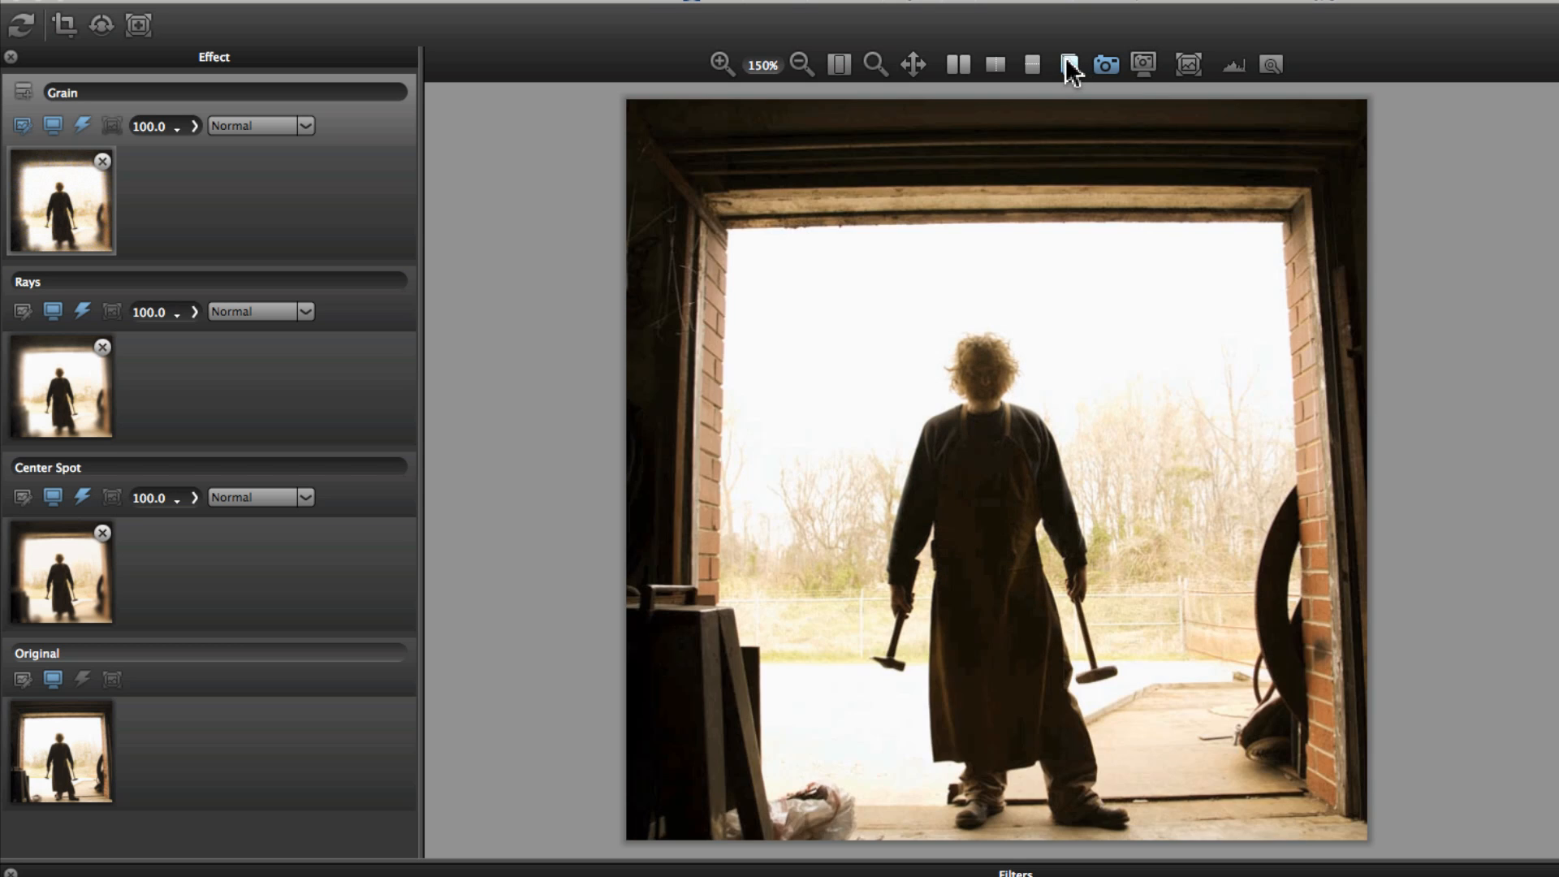
{"action": "left_click", "coordinate": [1069, 66]}
{"action": "left_click", "coordinate": [1069, 65]}
{"action": "left_click", "coordinate": [1069, 64]}
{"action": "left_click", "coordinate": [1068, 63]}
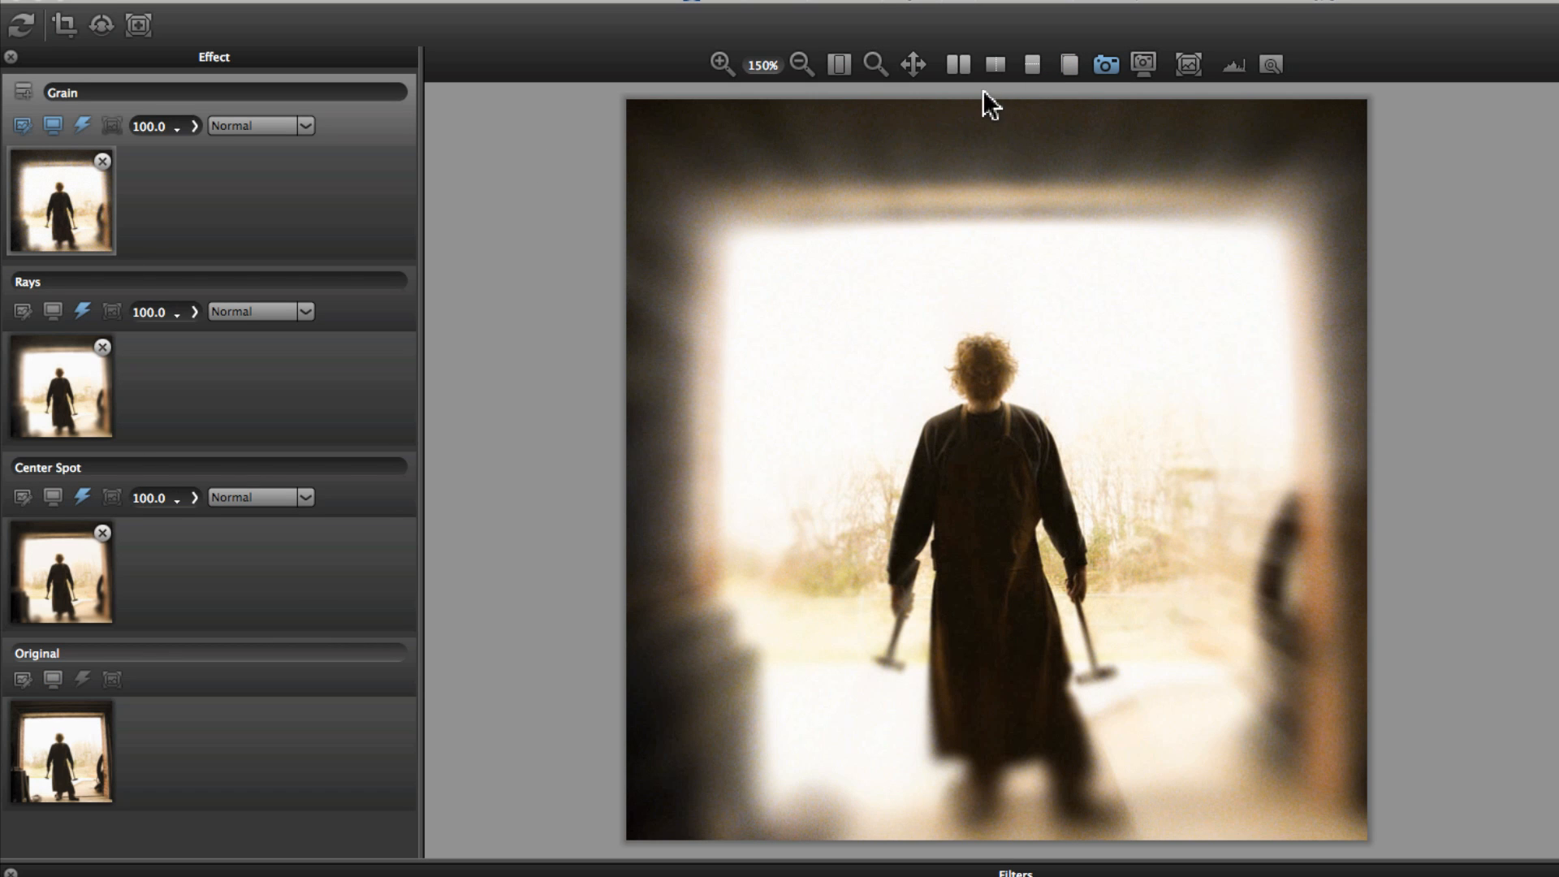
Show the finished effect and the original photo next to each other for comparison.
{"action": "left_click", "coordinate": [959, 67]}
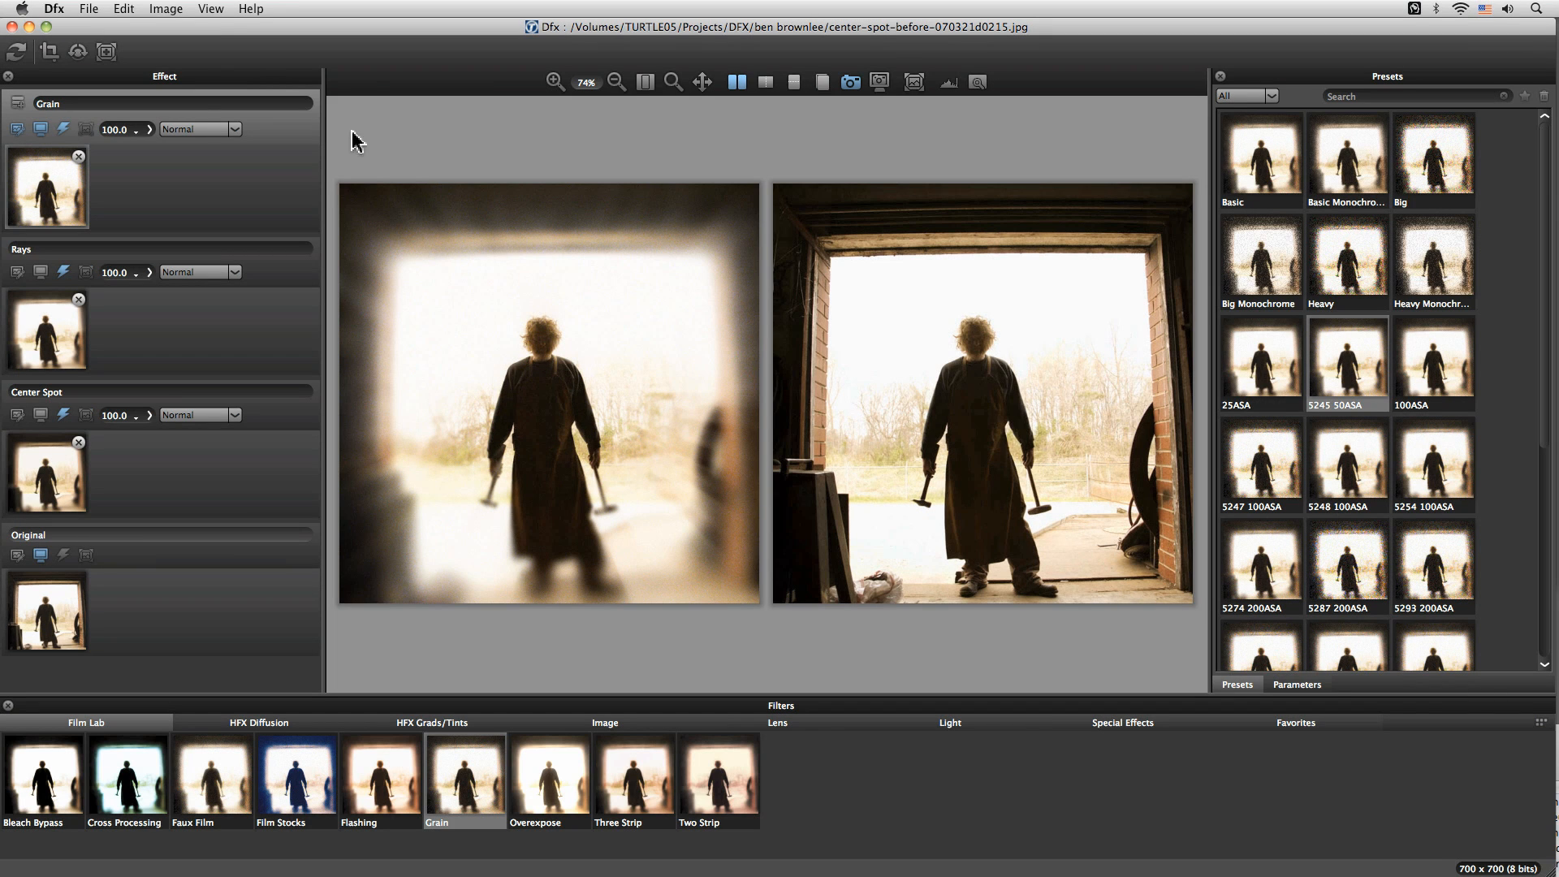
Examine the side-by-side comparison enlarged in View Layout and return to the Default Layout.
{"action": "left_click", "coordinate": [211, 9]}
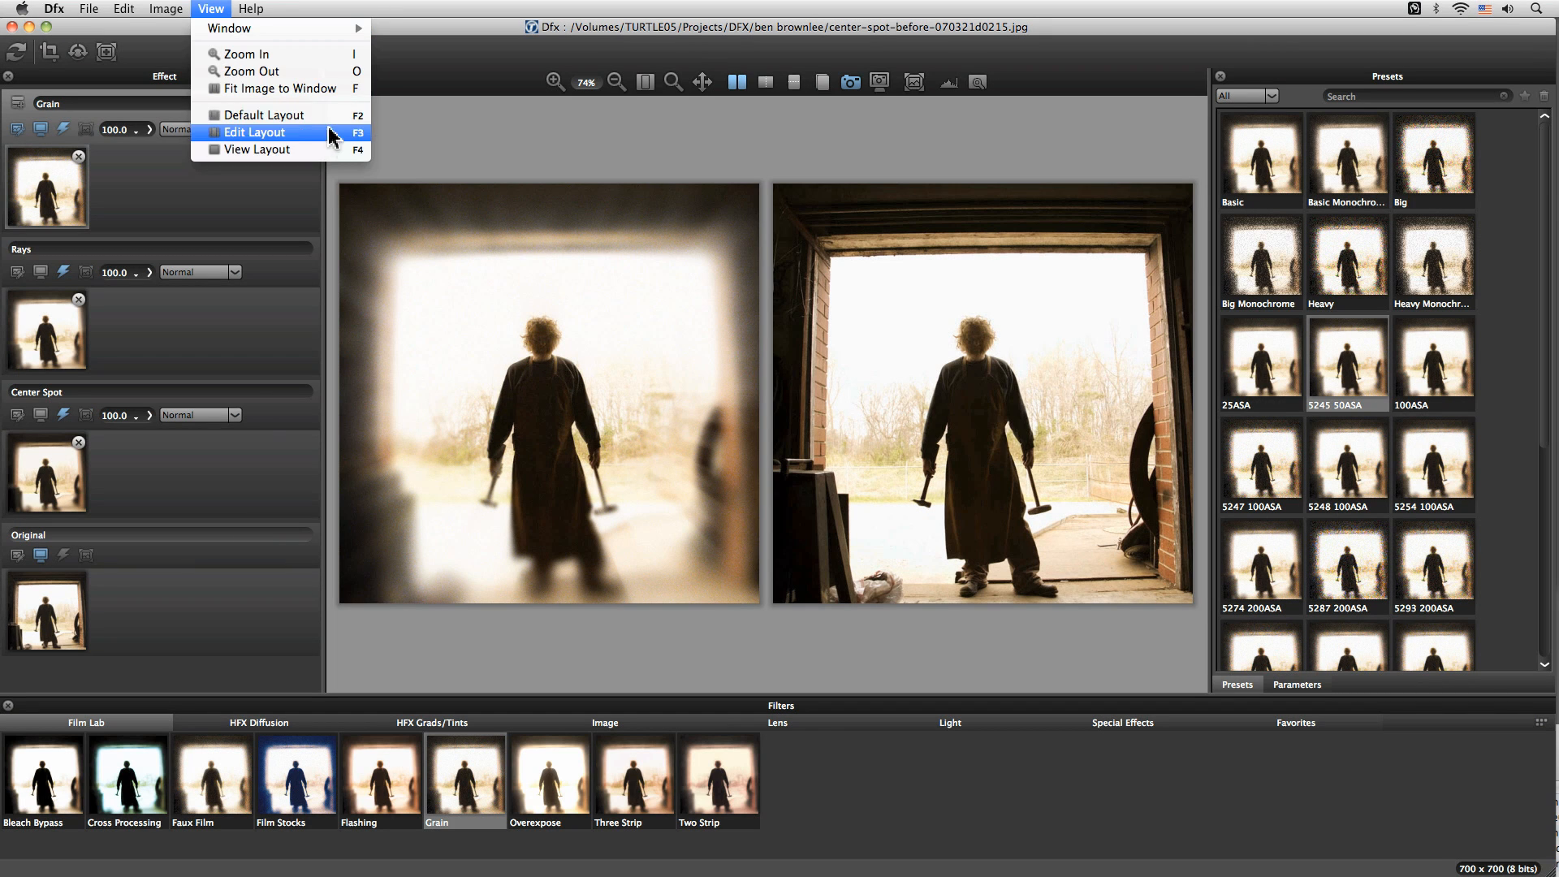
{"action": "left_click", "coordinate": [340, 151]}
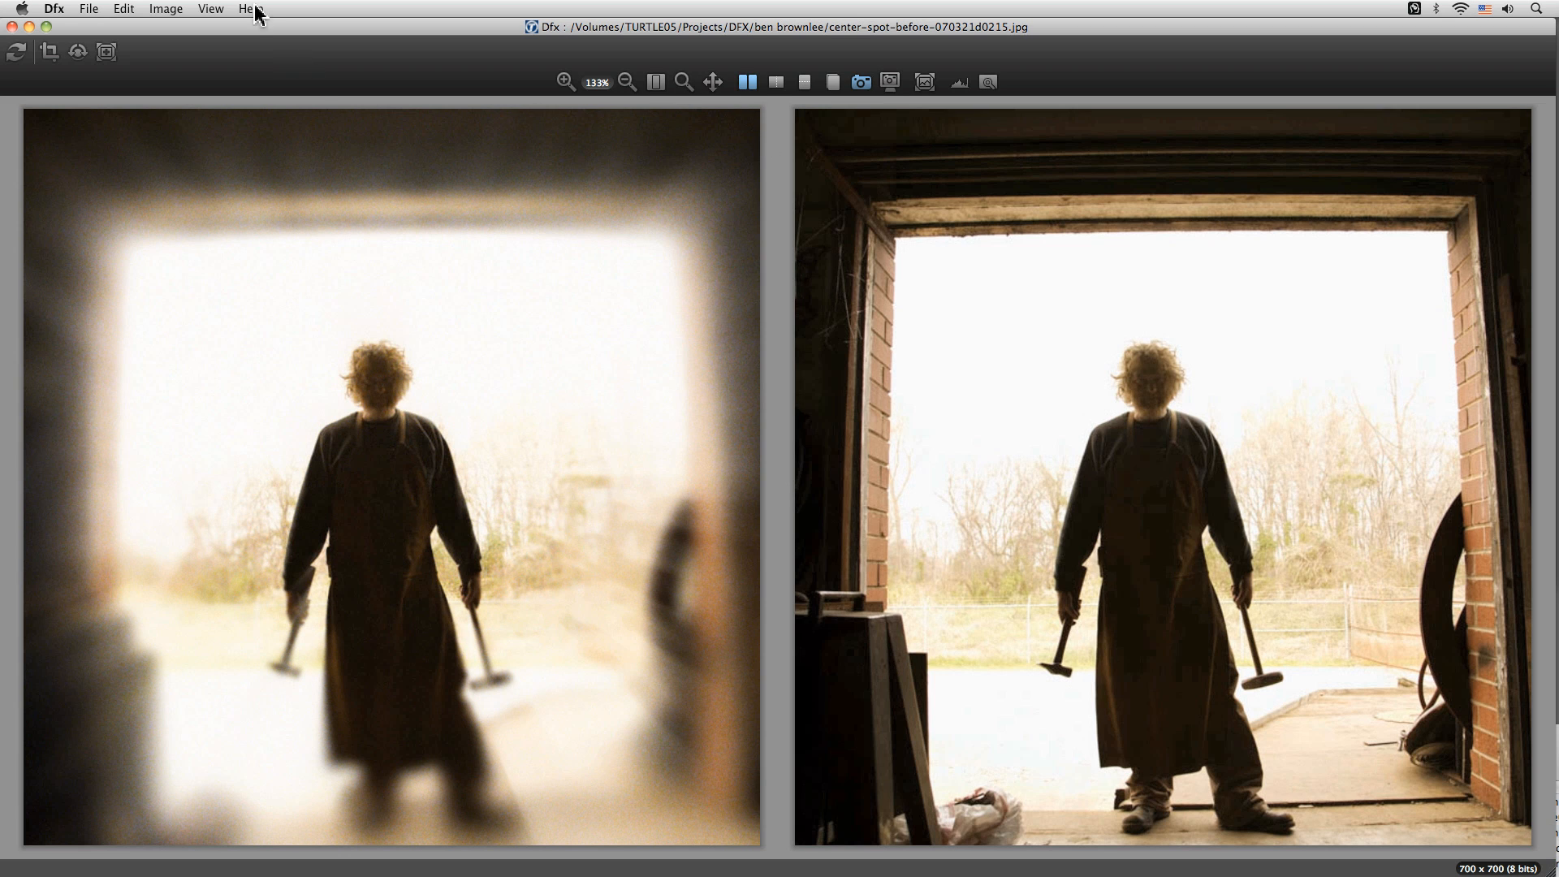
{"action": "left_click", "coordinate": [211, 9]}
{"action": "left_click", "coordinate": [237, 110]}
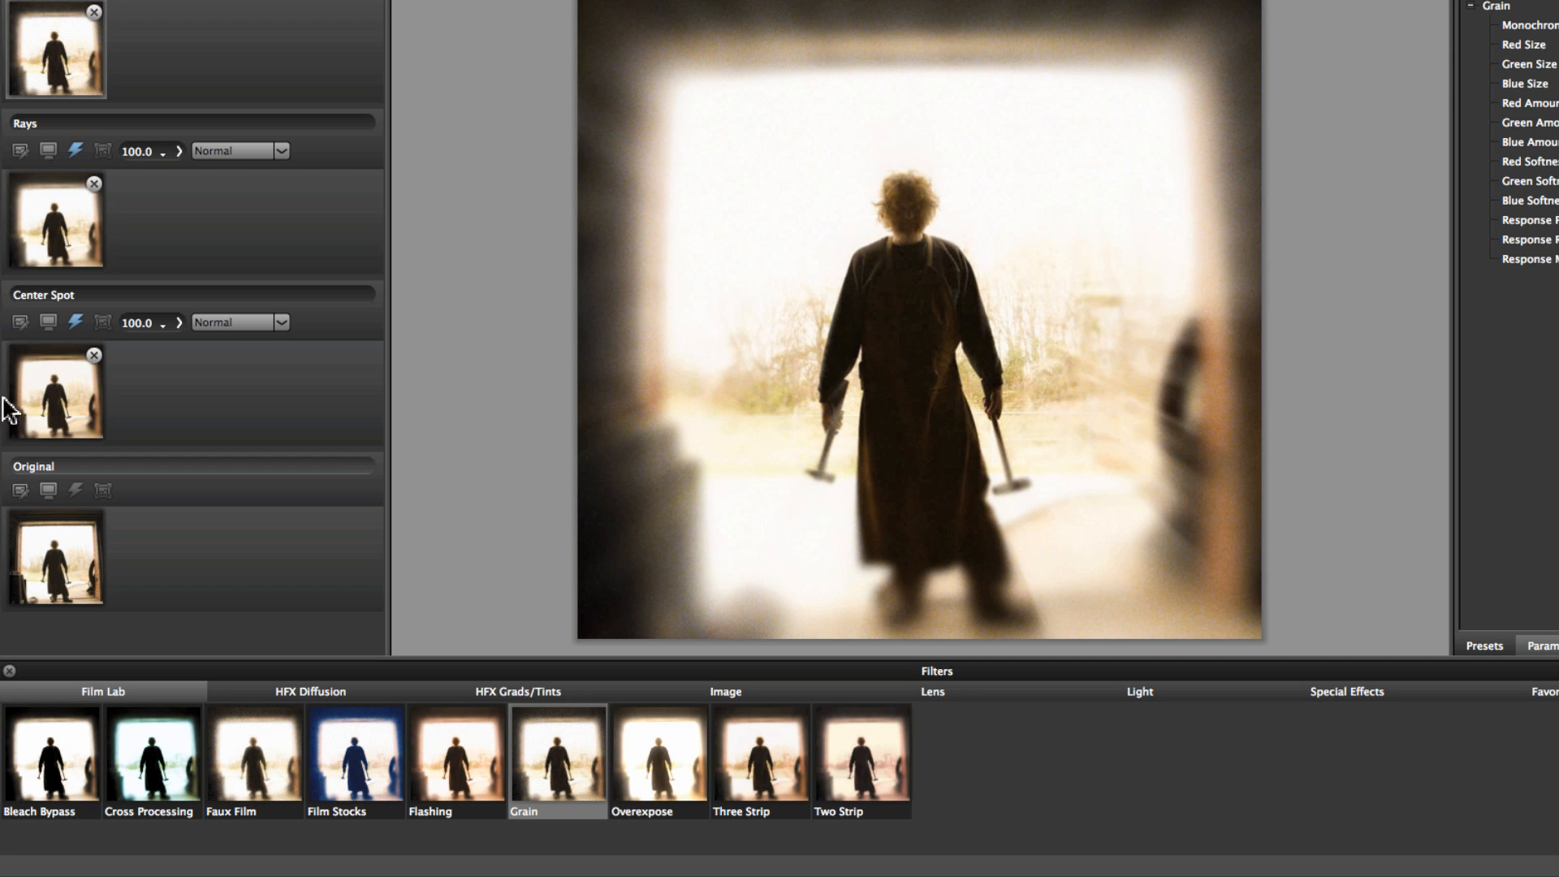
Open the Center Spot layer for editing and store a snapshot of its current look.
{"action": "left_click", "coordinate": [20, 323]}
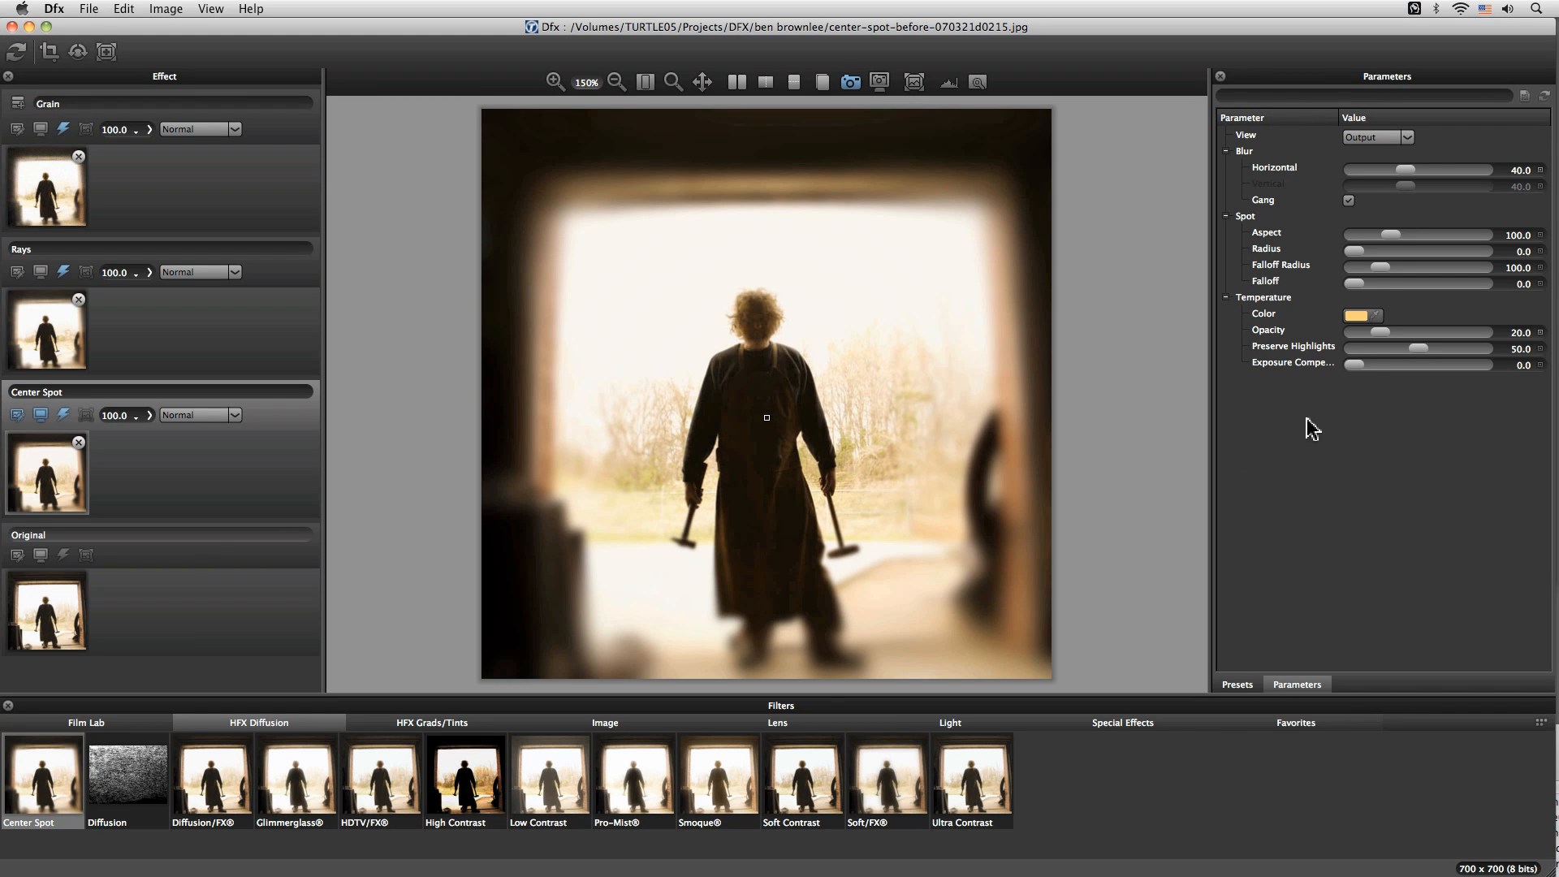
{"action": "left_click", "coordinate": [850, 81]}
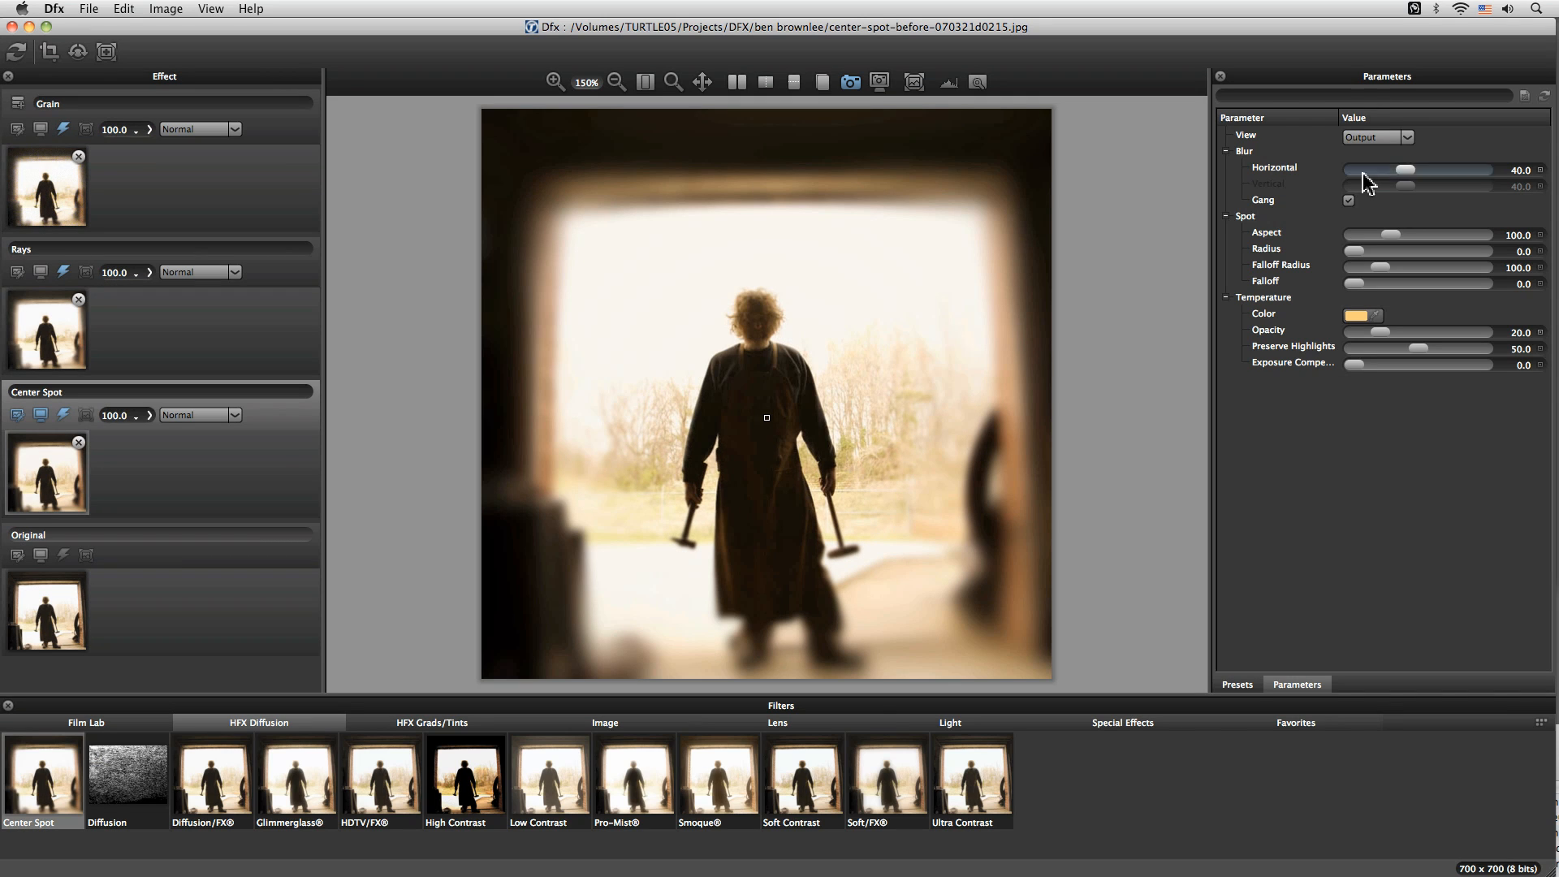
With the Spot mask displayed, move its centre slightly down, set Aspect to 63.7 and Radius to 27.5, and return to the Output view.
{"action": "left_click", "coordinate": [1381, 137]}
{"action": "left_click", "coordinate": [1358, 162]}
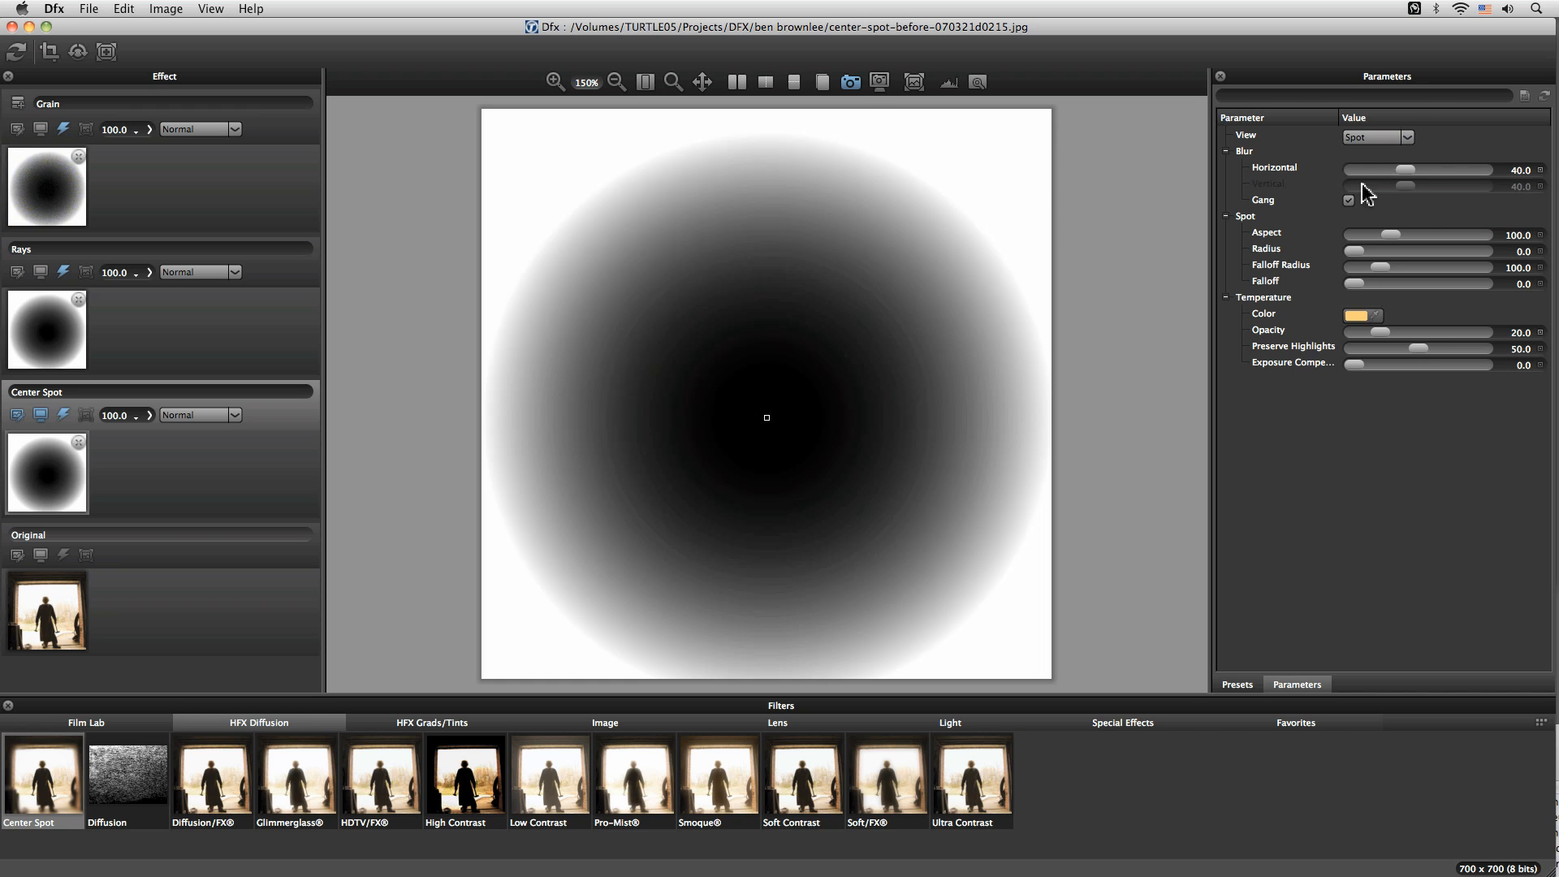
{"action": "left_click_drag", "start_coordinate": [769, 427], "coordinate": [776, 475]}
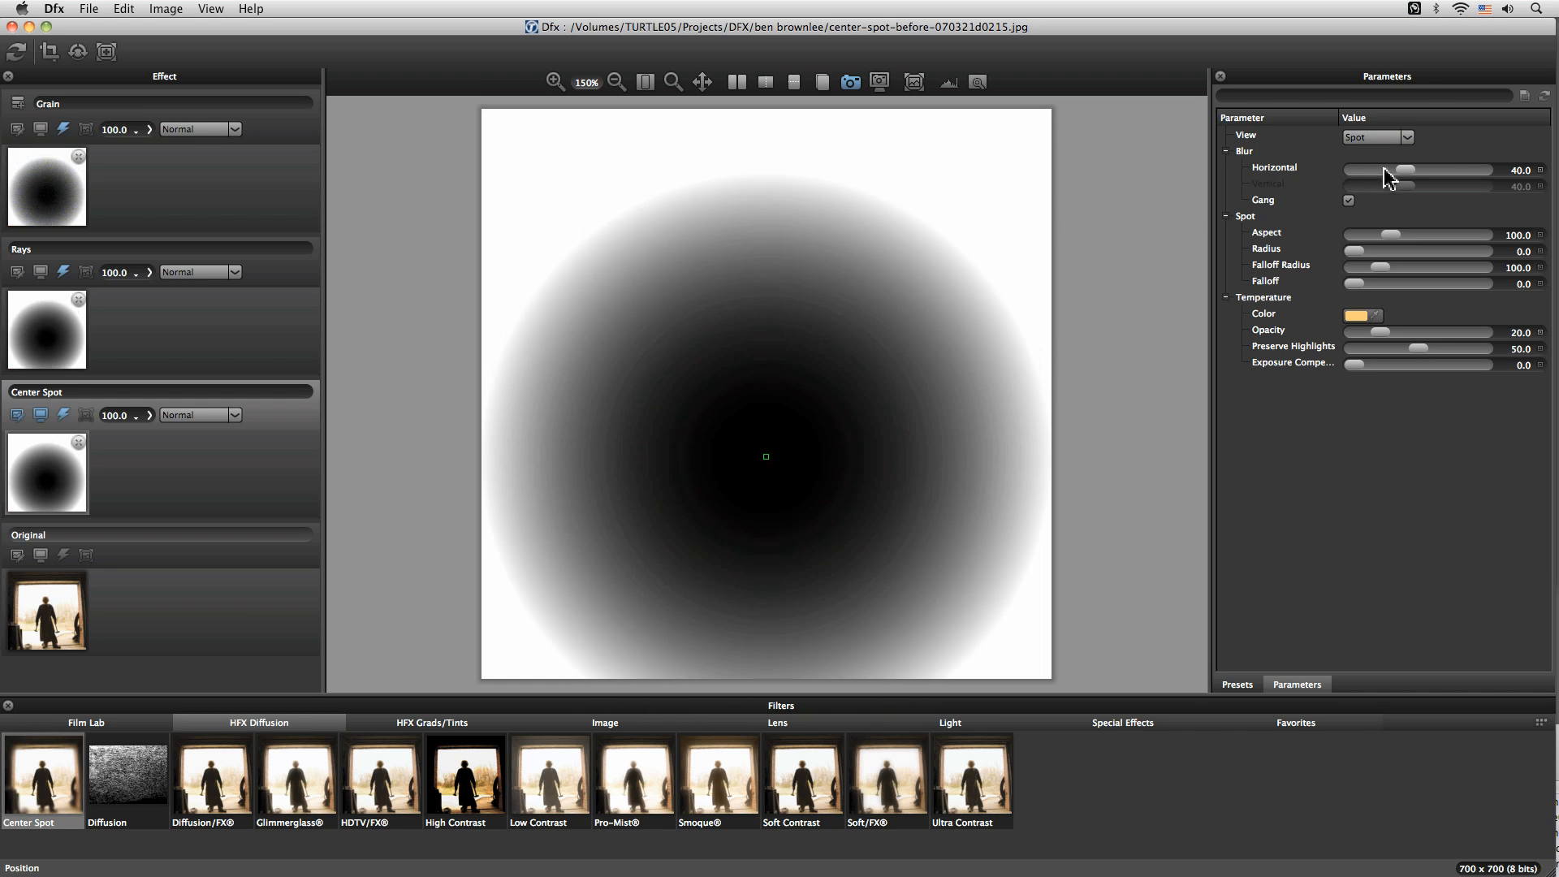
{"action": "left_click_drag", "start_coordinate": [1391, 235], "coordinate": [1373, 257]}
{"action": "left_click", "coordinate": [1374, 136]}
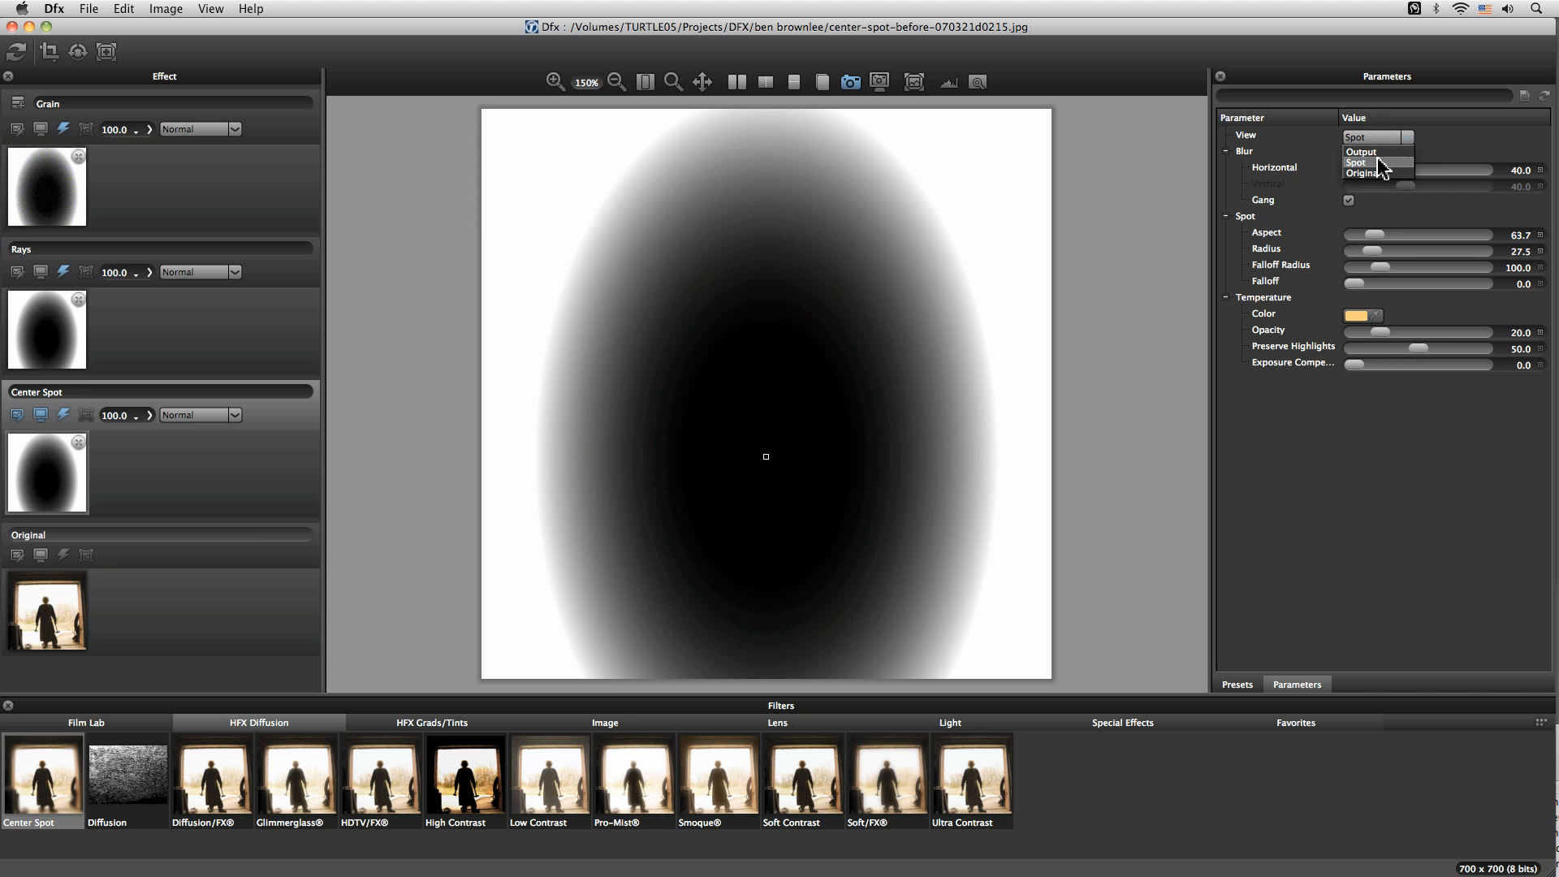
{"action": "left_click", "coordinate": [1352, 194]}
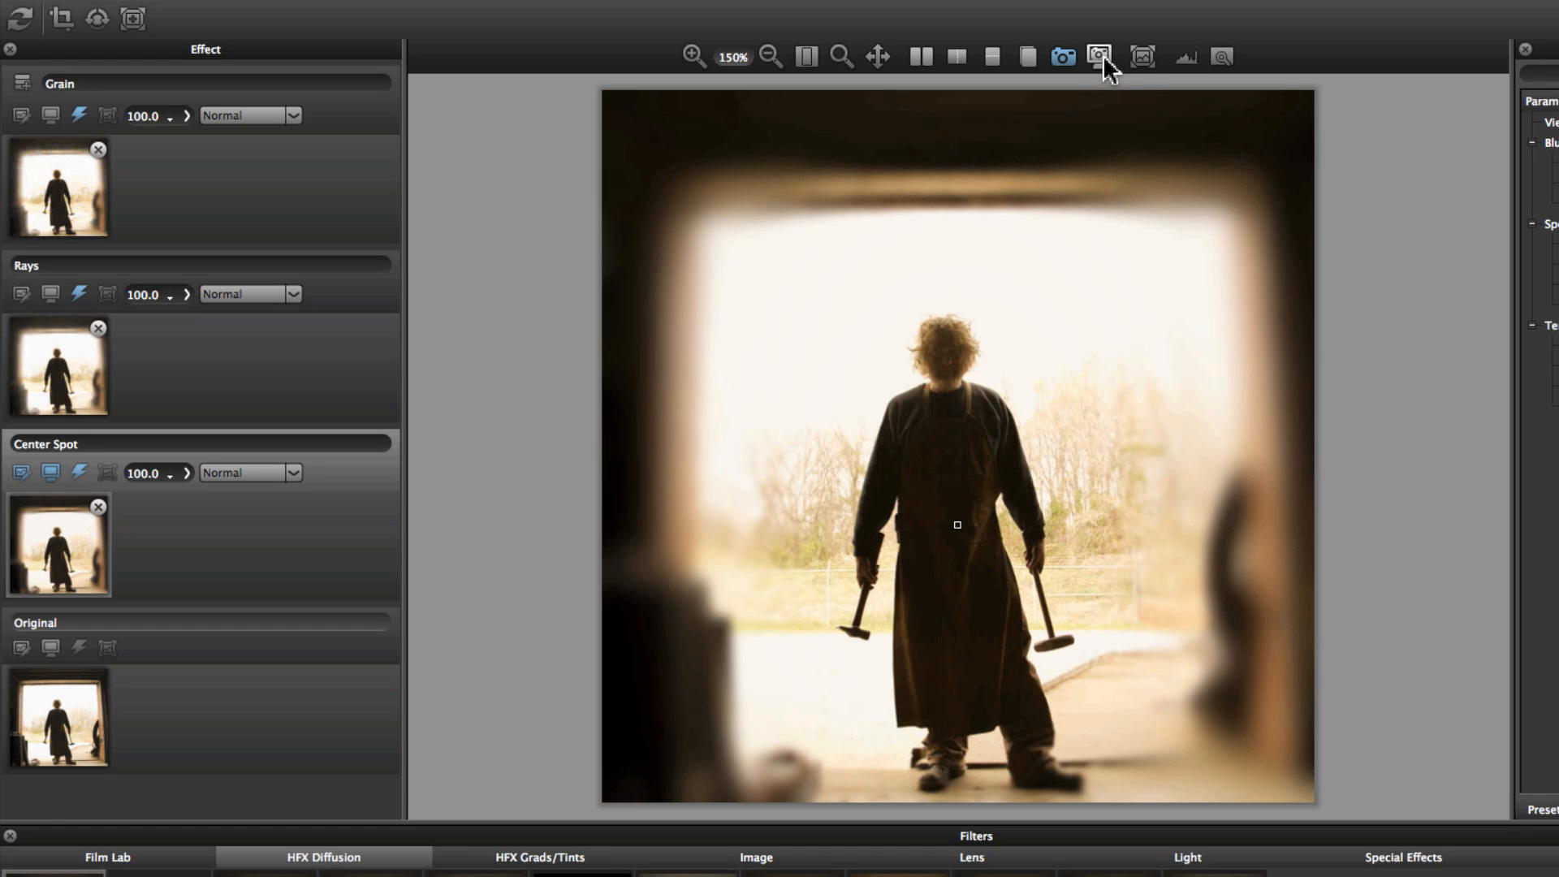
Compare the adjusted Center Spot with the stored snapshot side by side, stacked, and with movable horizontal and vertical split dividers.
{"action": "left_click", "coordinate": [1101, 56]}
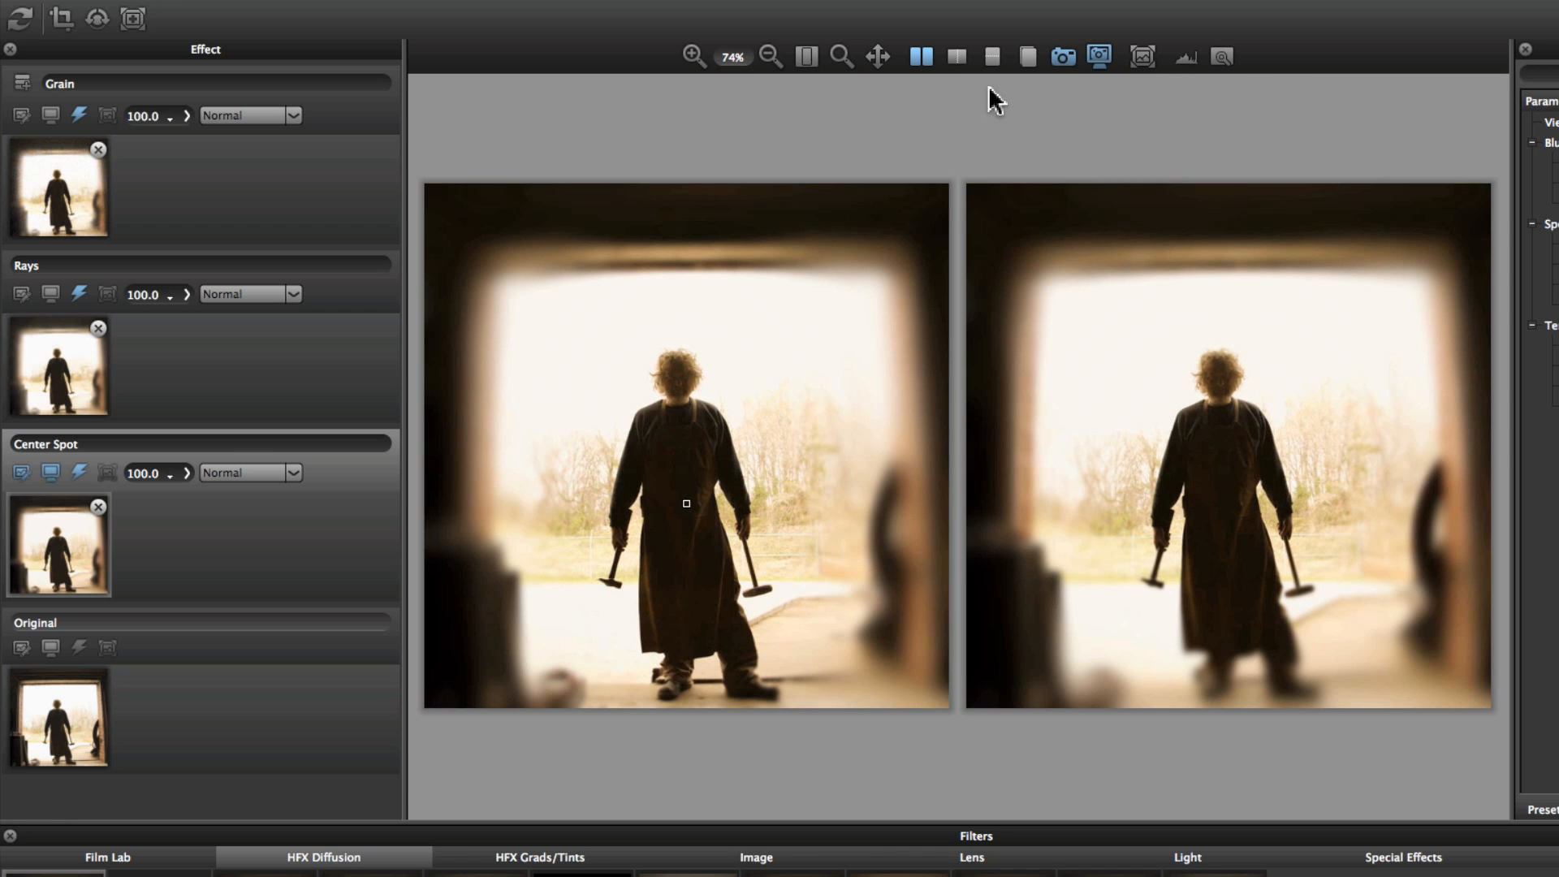
{"action": "left_click", "coordinate": [1028, 56]}
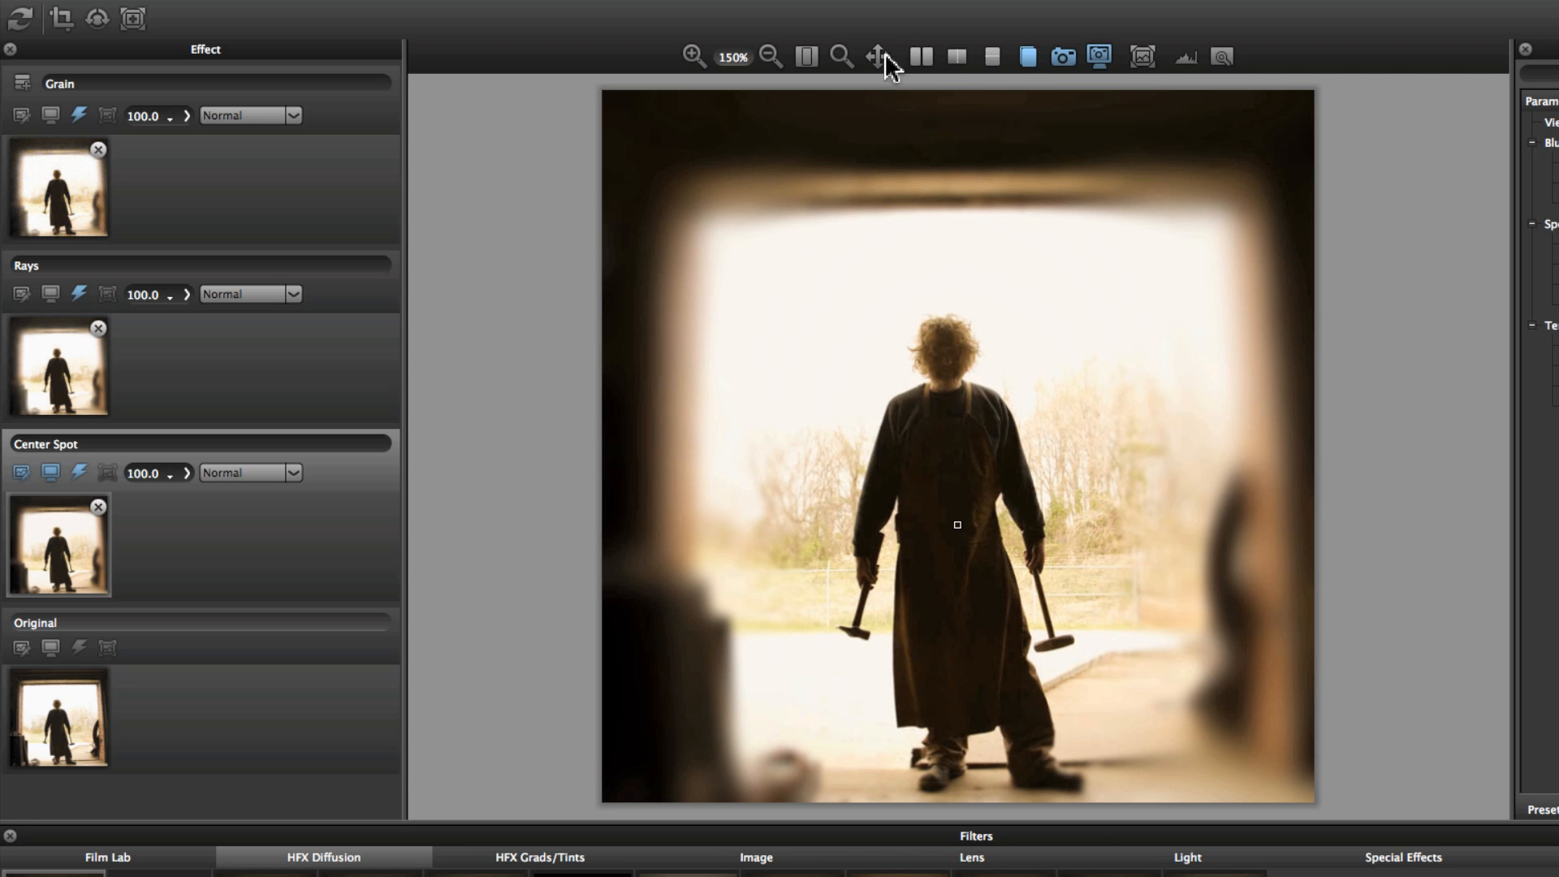
{"action": "left_click", "coordinate": [992, 64]}
{"action": "left_click_drag", "start_coordinate": [1333, 455], "coordinate": [967, 95]}
{"action": "left_click", "coordinate": [959, 59]}
{"action": "left_click_drag", "start_coordinate": [1047, 187], "coordinate": [640, 99]}
{"action": "left_click_drag", "start_coordinate": [641, 99], "coordinate": [318, 91]}
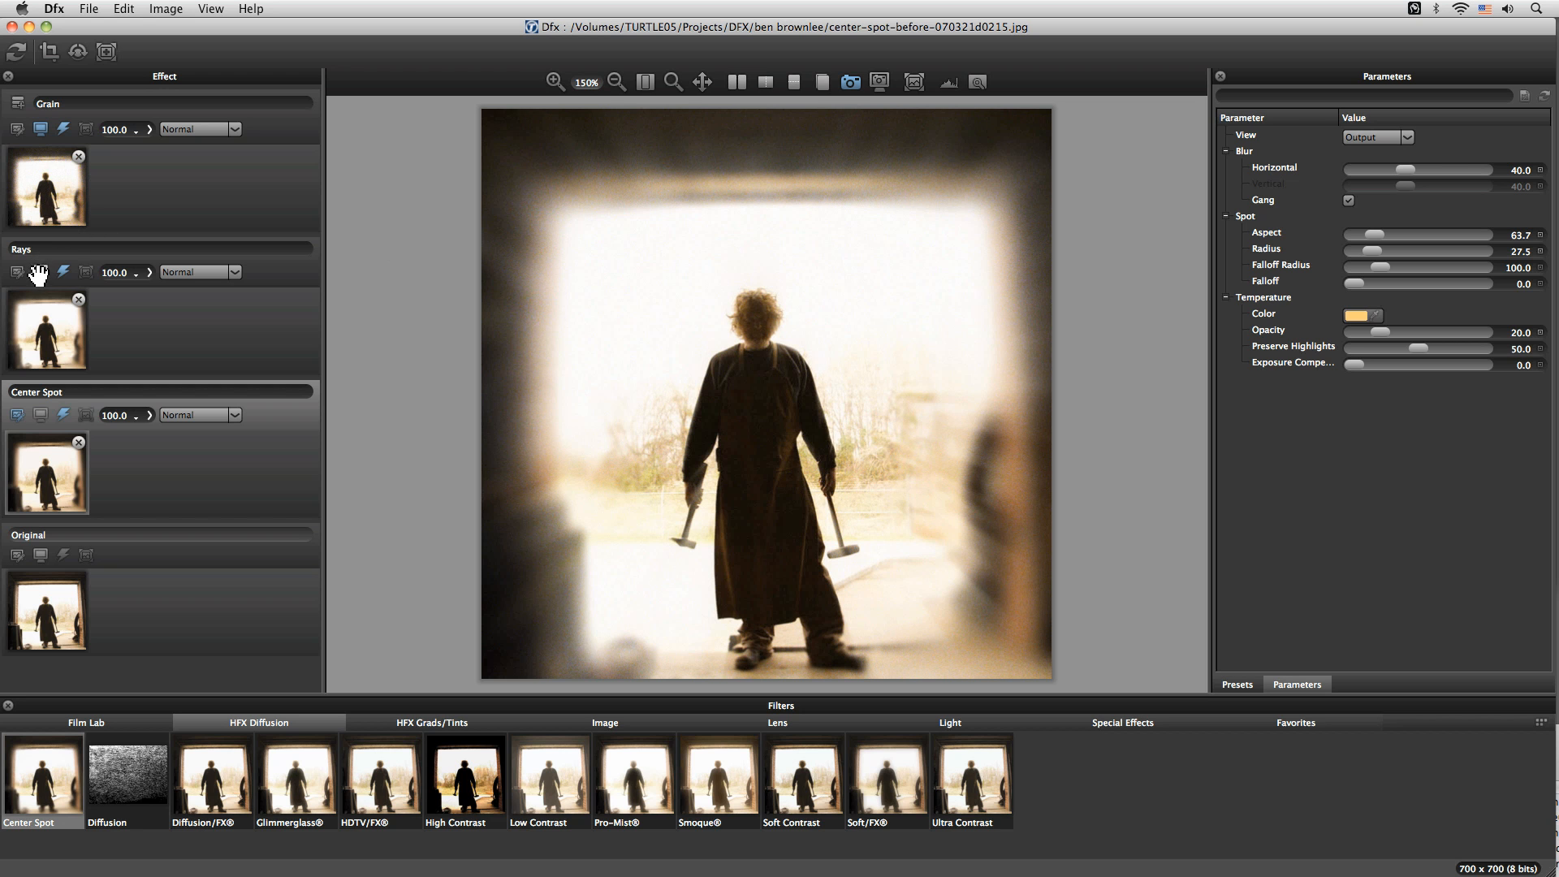
Show the Grain, Rays, Center Spot and Original stages side by side and enlarge the comparison with View Layout.
{"action": "left_click", "coordinate": [50, 294]}
{"action": "left_click", "coordinate": [40, 415]}
{"action": "left_click", "coordinate": [40, 554]}
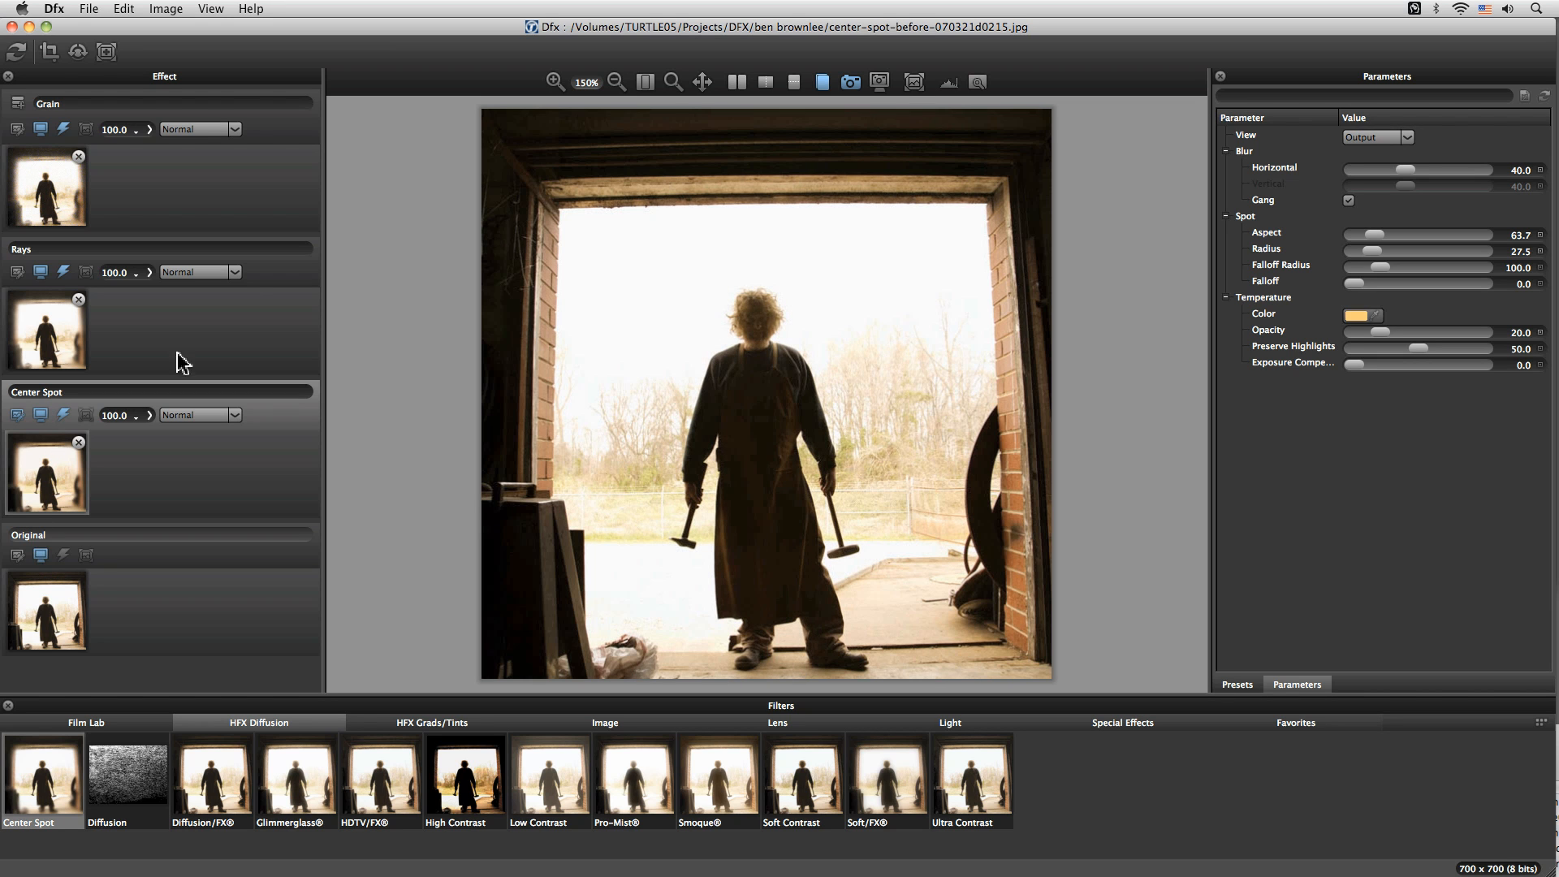
{"action": "left_click", "coordinate": [737, 82]}
{"action": "left_click", "coordinate": [211, 9]}
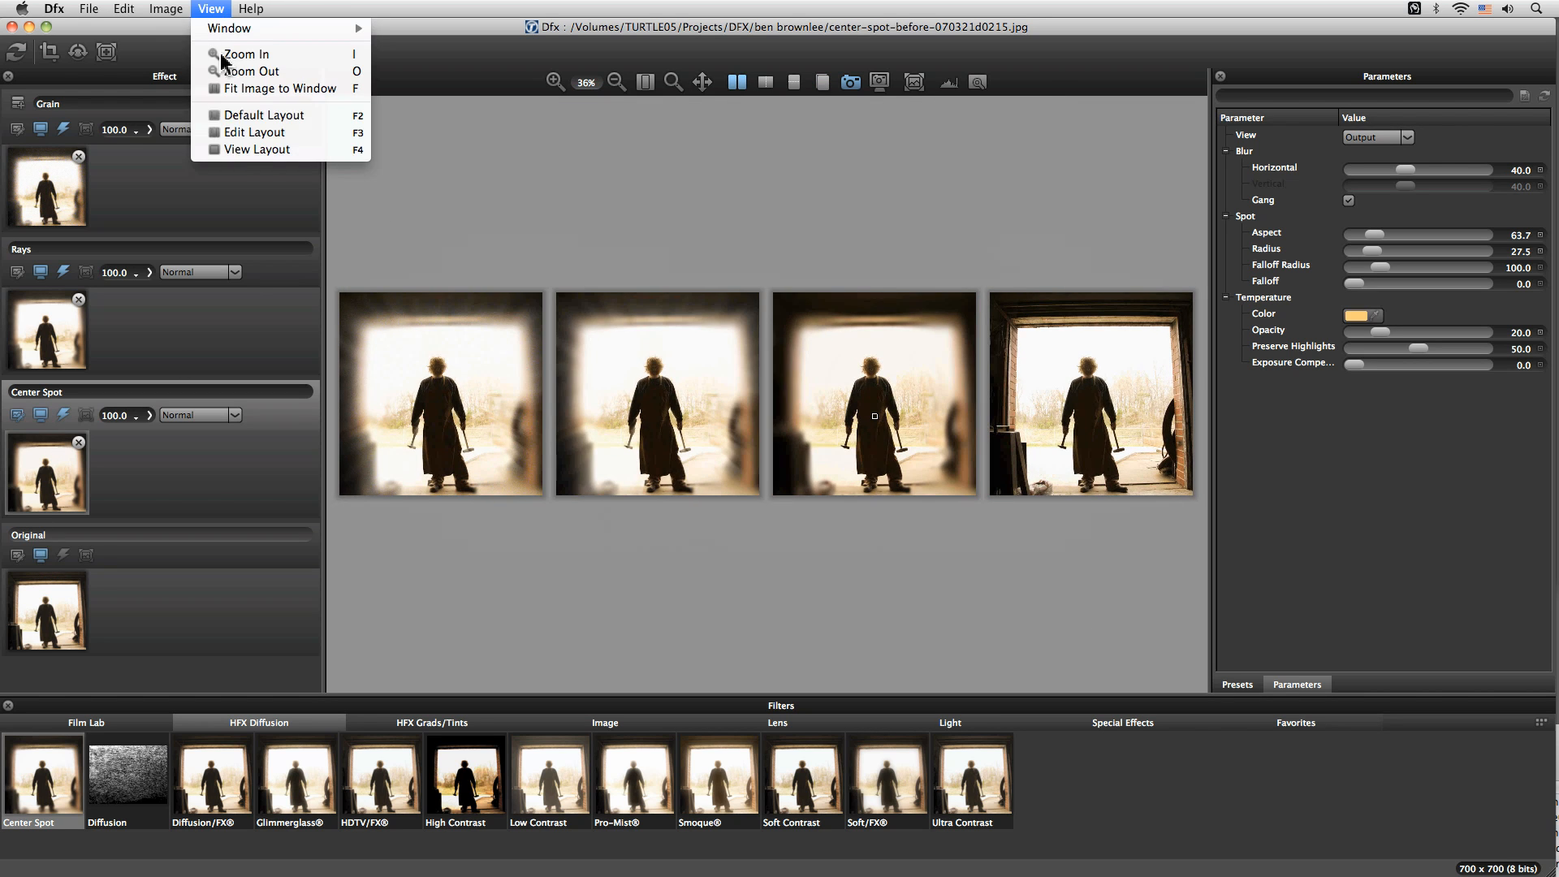
{"action": "left_click", "coordinate": [243, 149]}
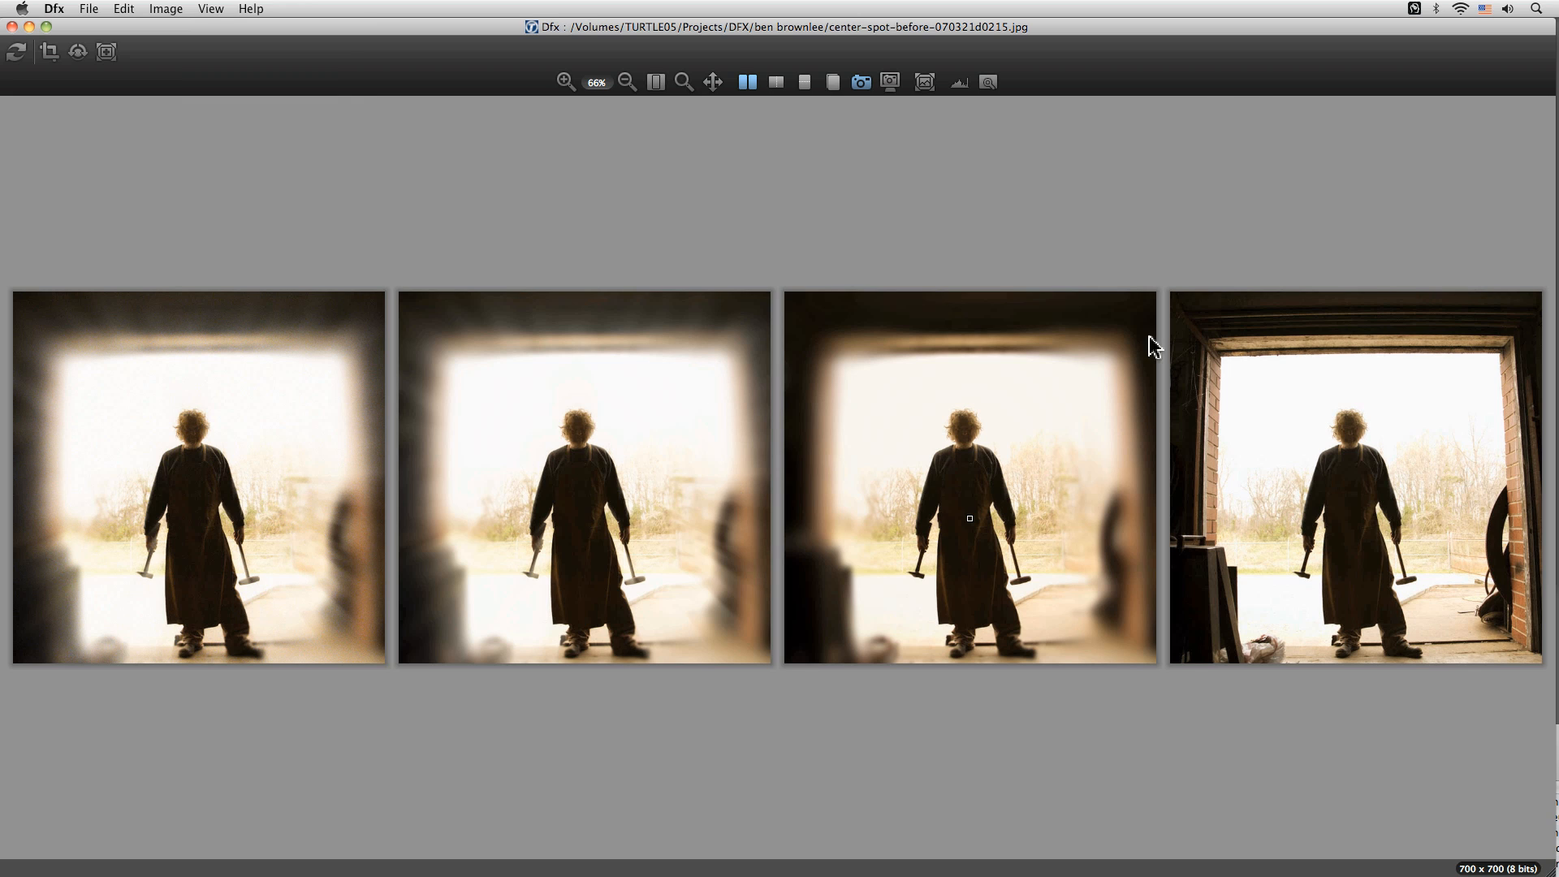